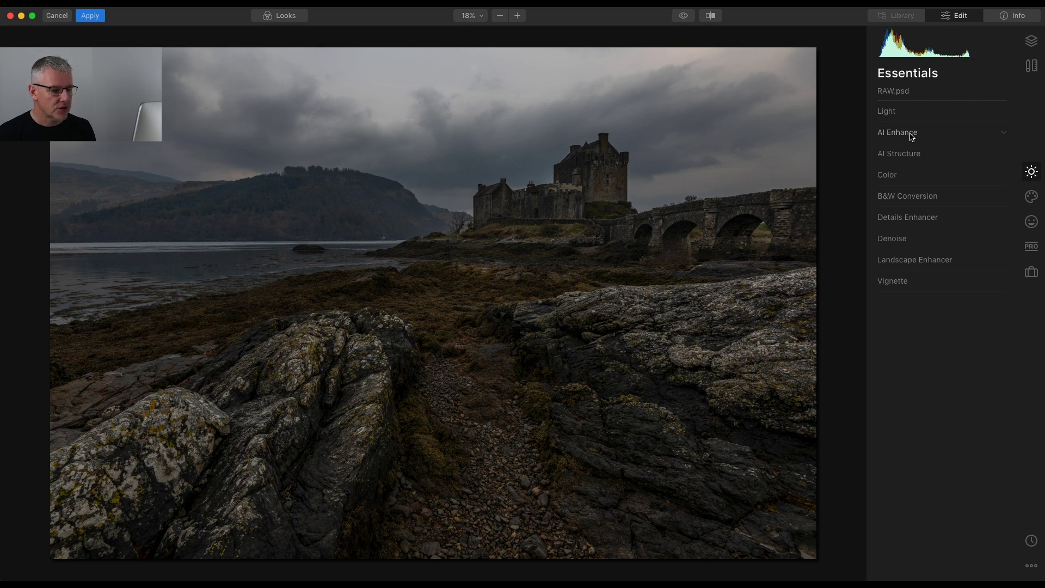
Set AI Enhance's AI Sky Enhancer to 91 and AI Accent to 15.
{"action": "left_click", "coordinate": [912, 135]}
{"action": "left_click", "coordinate": [880, 181]}
{"action": "left_click_drag", "start_coordinate": [881, 182], "coordinate": [998, 183]}
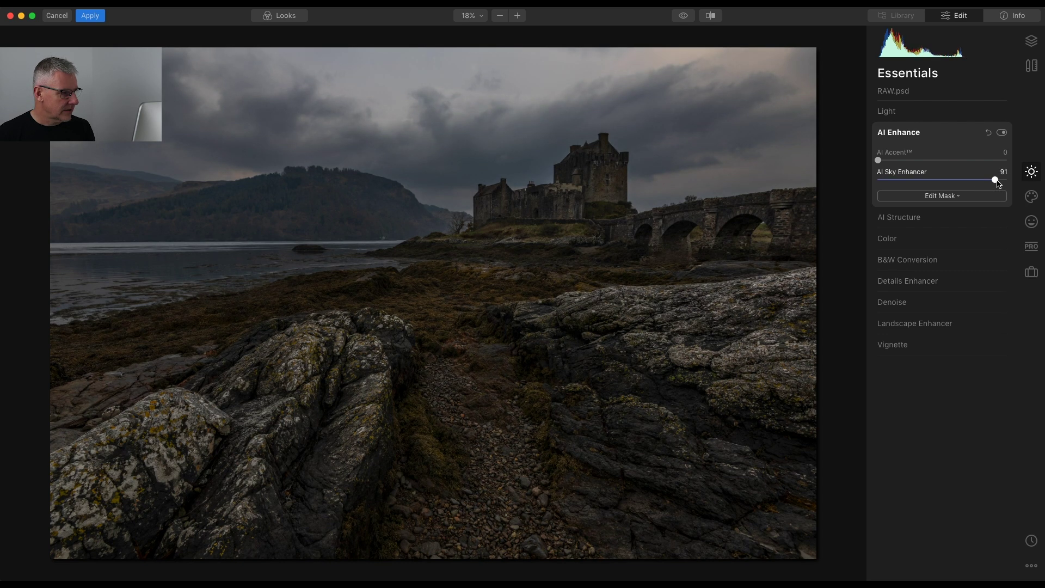
{"action": "left_click_drag", "start_coordinate": [878, 162], "coordinate": [898, 164]}
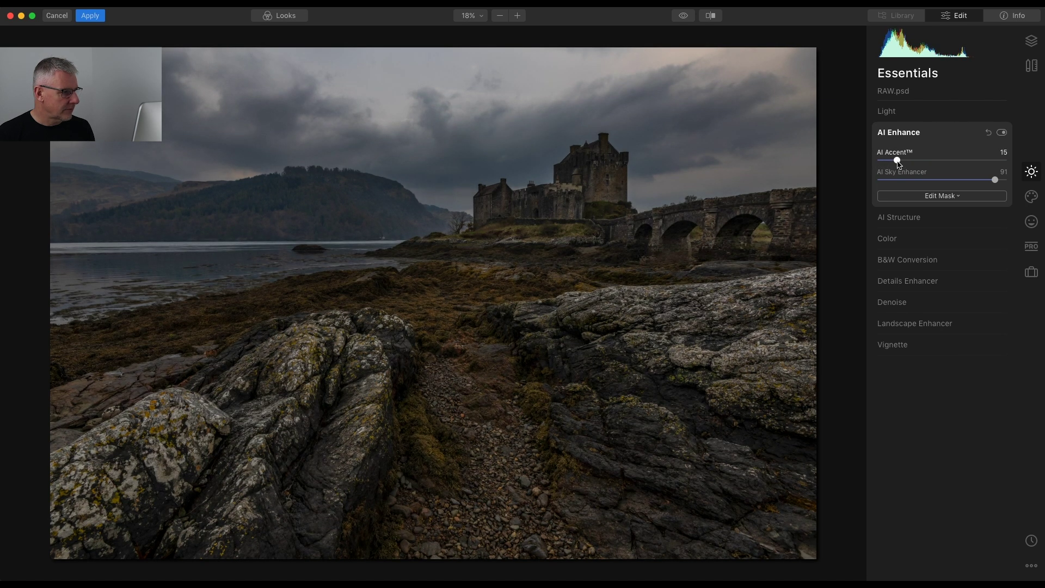
{"action": "left_click", "coordinate": [886, 134]}
{"action": "left_click", "coordinate": [892, 113]}
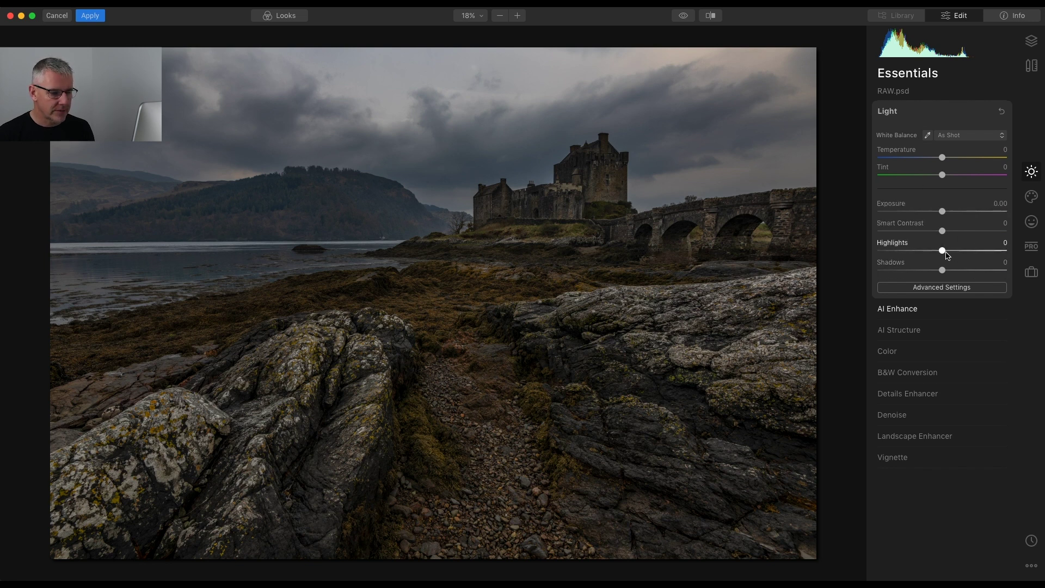
Lower Highlights to -25 and raise Smart Contrast to 9 in the Light panel.
{"action": "left_click_drag", "start_coordinate": [947, 255], "coordinate": [952, 235]}
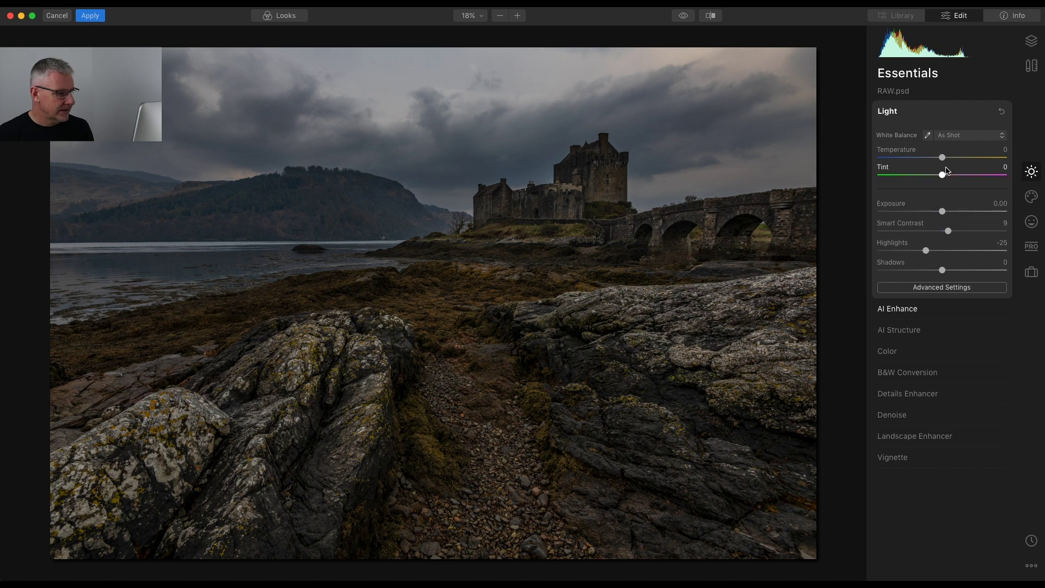
{"action": "left_click_drag", "start_coordinate": [945, 174], "coordinate": [945, 174]}
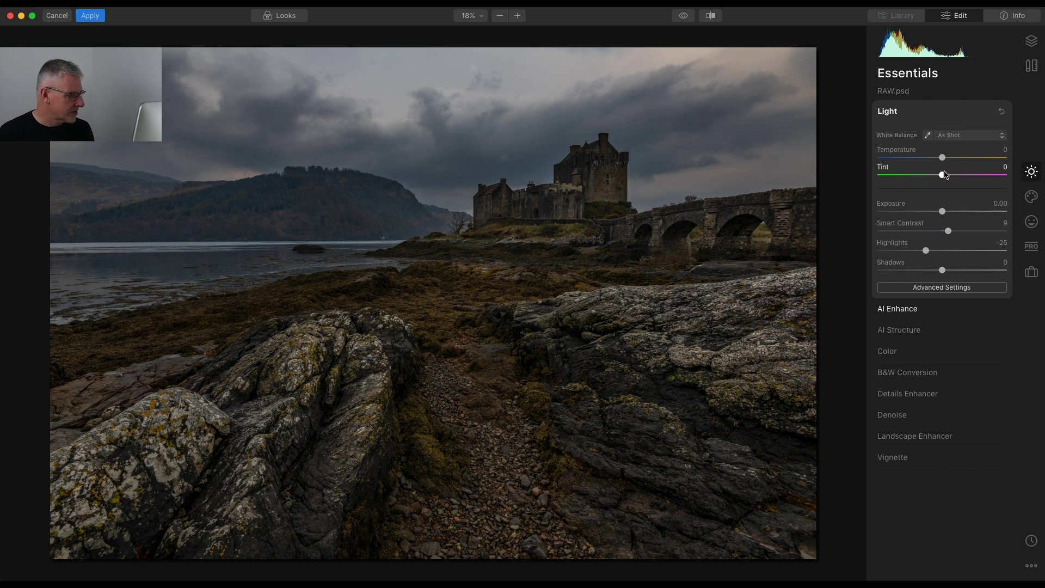
Add AI Structure with Amount 12, toggling it off and on to compare.
{"action": "left_click", "coordinate": [888, 112]}
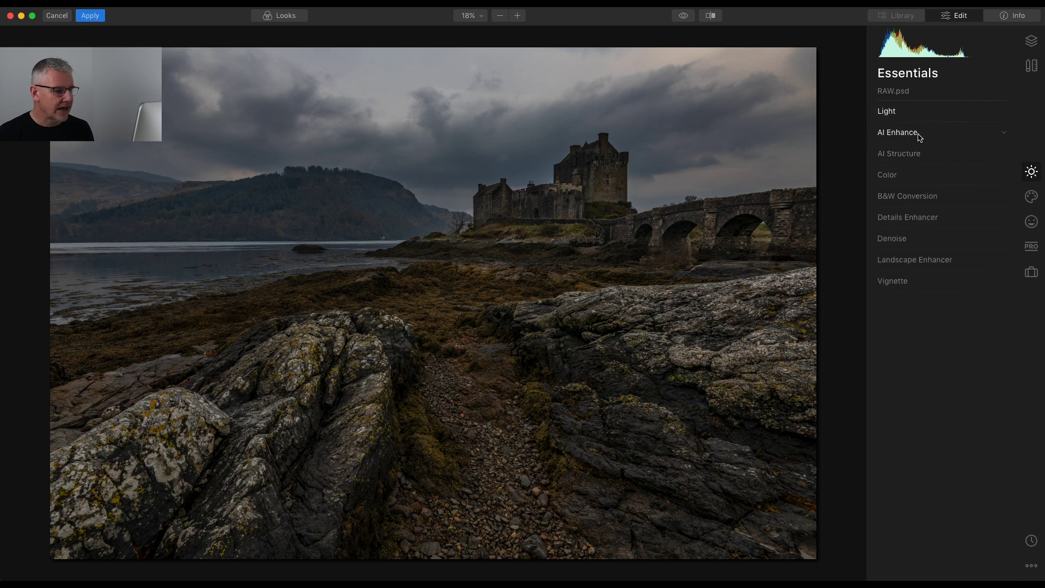
{"action": "left_click", "coordinate": [910, 157]}
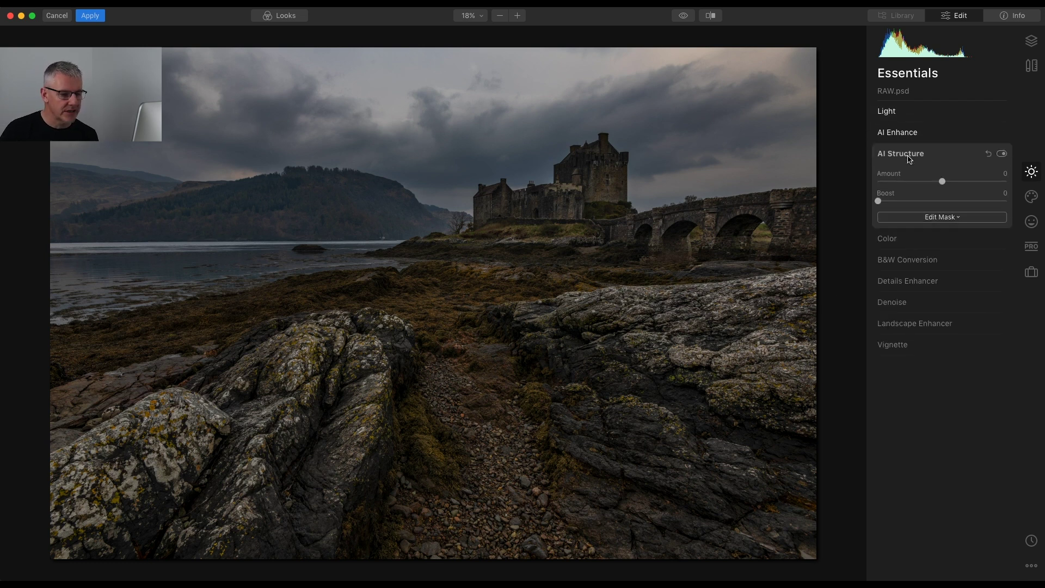
{"action": "left_click_drag", "start_coordinate": [944, 185], "coordinate": [953, 186]}
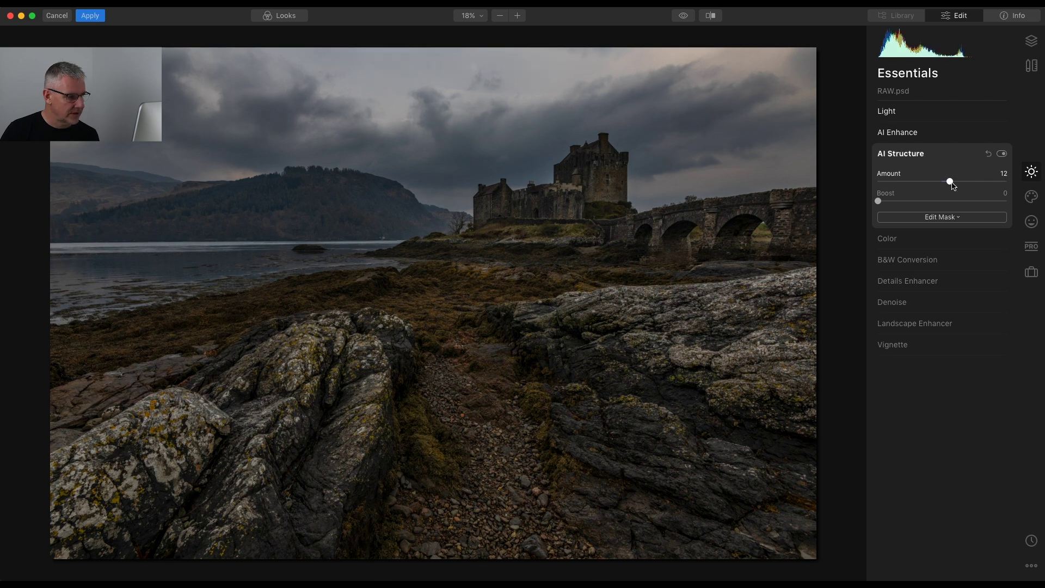
{"action": "left_click", "coordinate": [1002, 154]}
{"action": "left_click", "coordinate": [1003, 154]}
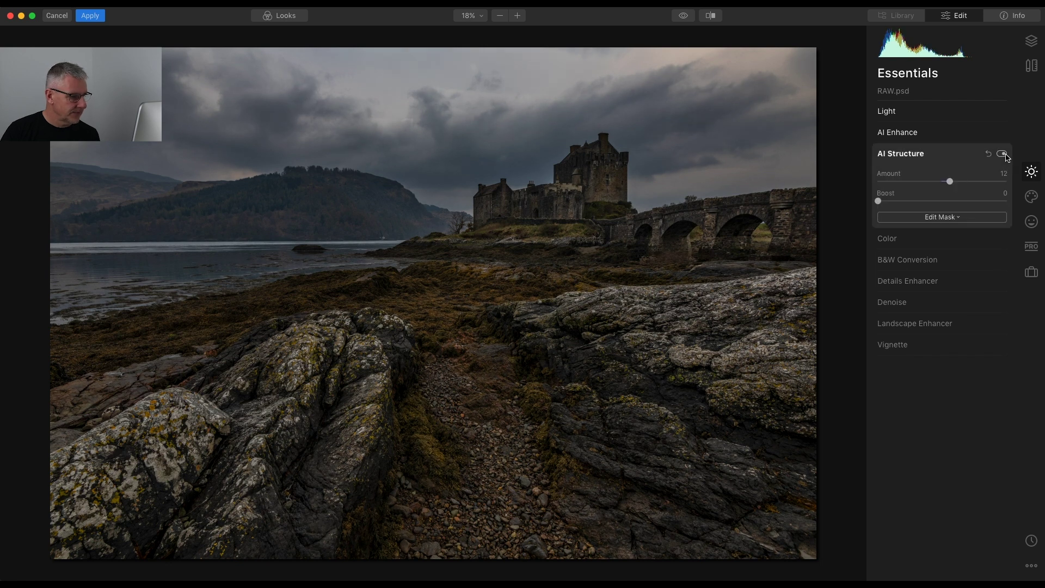
{"action": "left_click", "coordinate": [922, 158]}
In Color Advanced Settings, set the blues to Saturation -25 and Luminance -19.
{"action": "left_click", "coordinate": [890, 174]}
{"action": "left_click", "coordinate": [951, 263]}
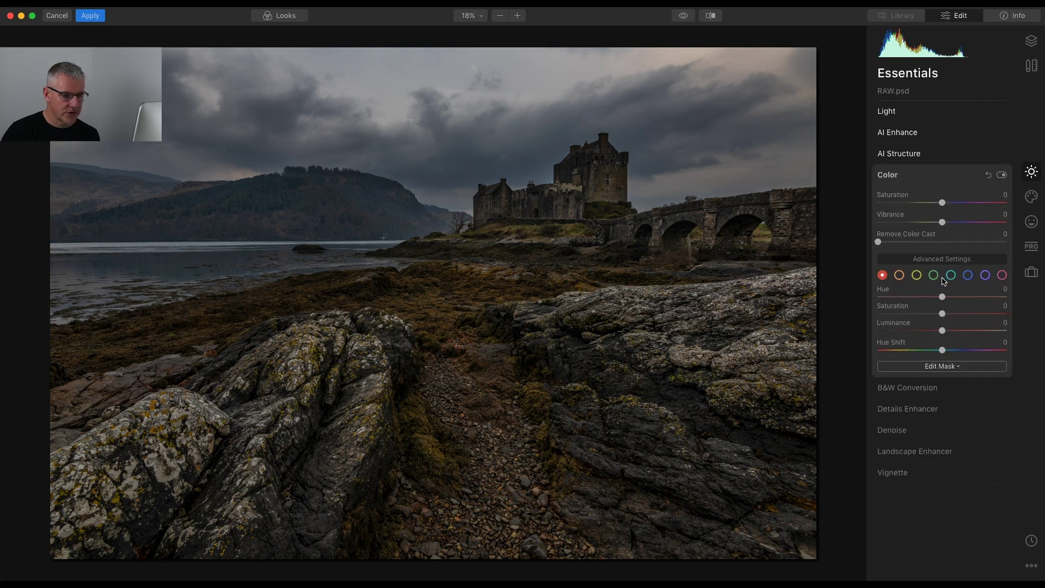
{"action": "left_click", "coordinate": [968, 277]}
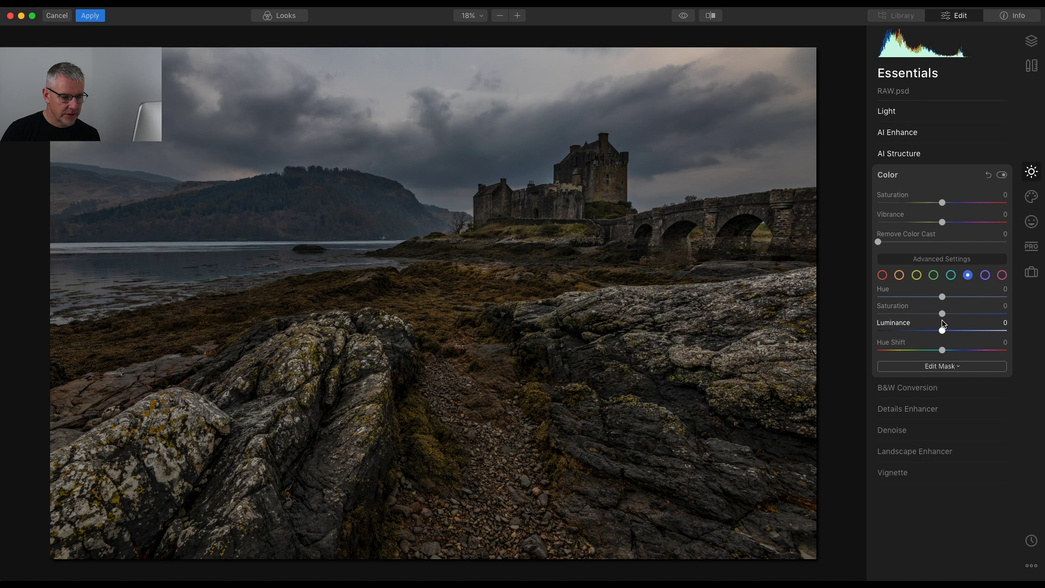
{"action": "left_click_drag", "start_coordinate": [943, 316], "coordinate": [929, 333]}
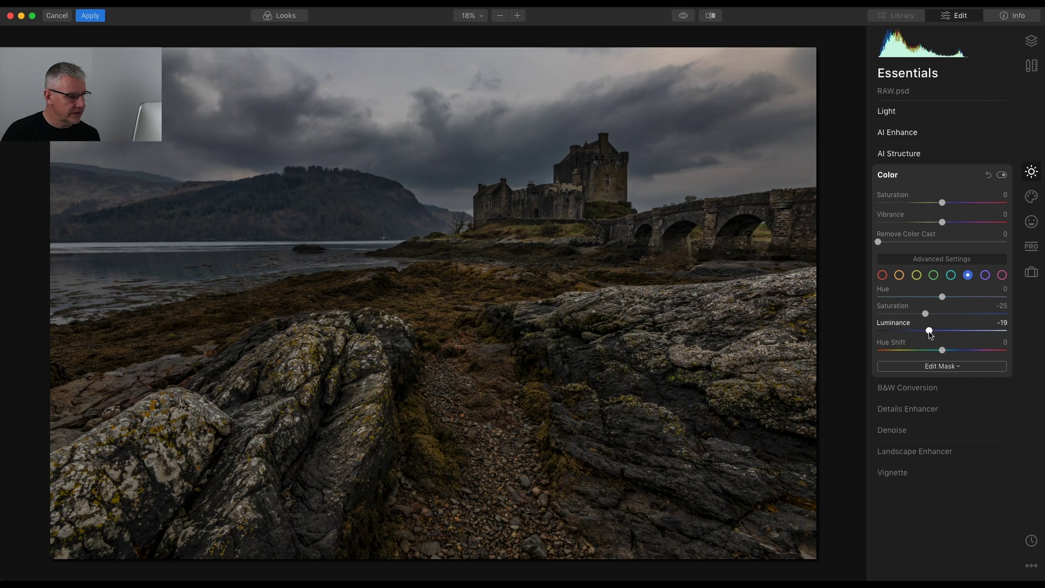
{"action": "left_click", "coordinate": [891, 174]}
{"action": "left_click", "coordinate": [934, 219]}
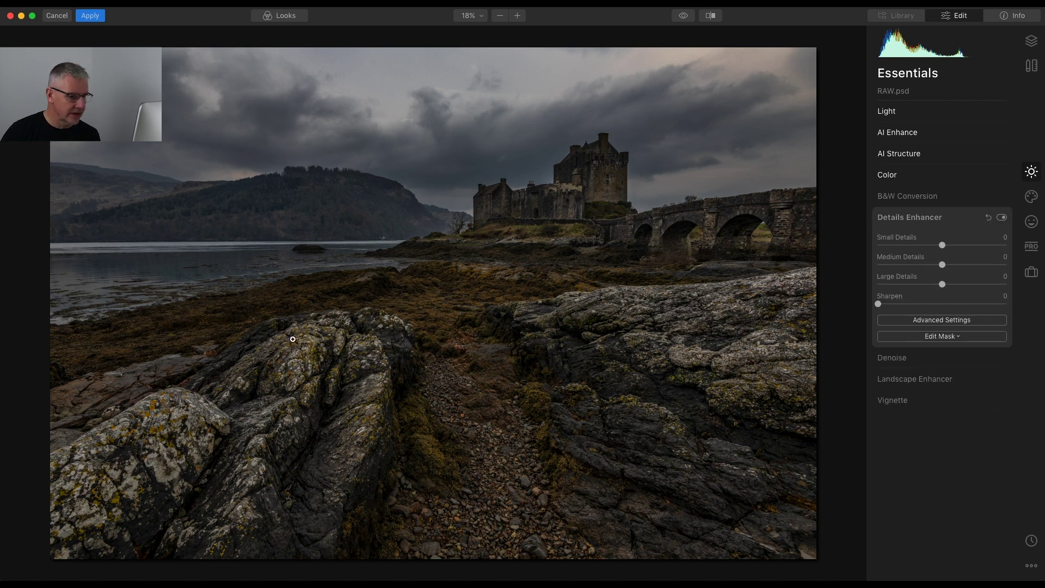
Set Details Enhancer to Small Details 11, Medium Details 9 and Large Details 7.
{"action": "left_click_drag", "start_coordinate": [946, 249], "coordinate": [953, 249]}
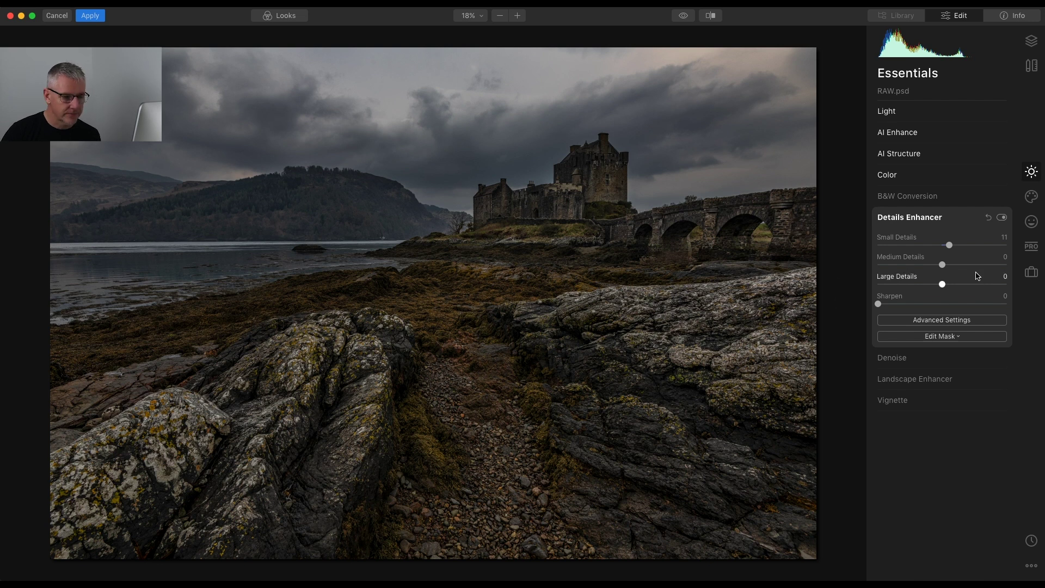
{"action": "left_click_drag", "start_coordinate": [944, 266], "coordinate": [963, 266]}
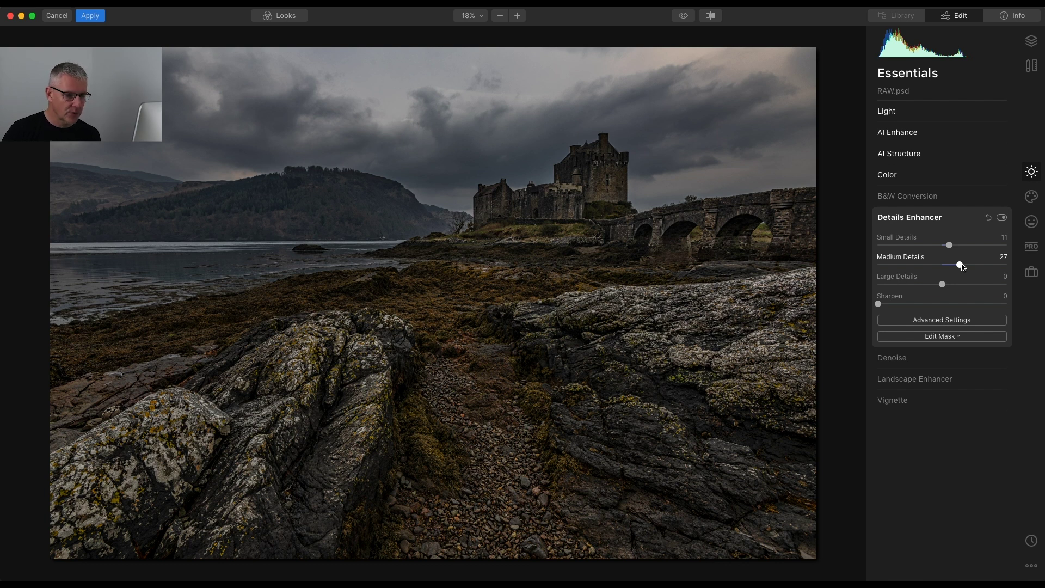
{"action": "left_click_drag", "start_coordinate": [963, 267], "coordinate": [950, 268]}
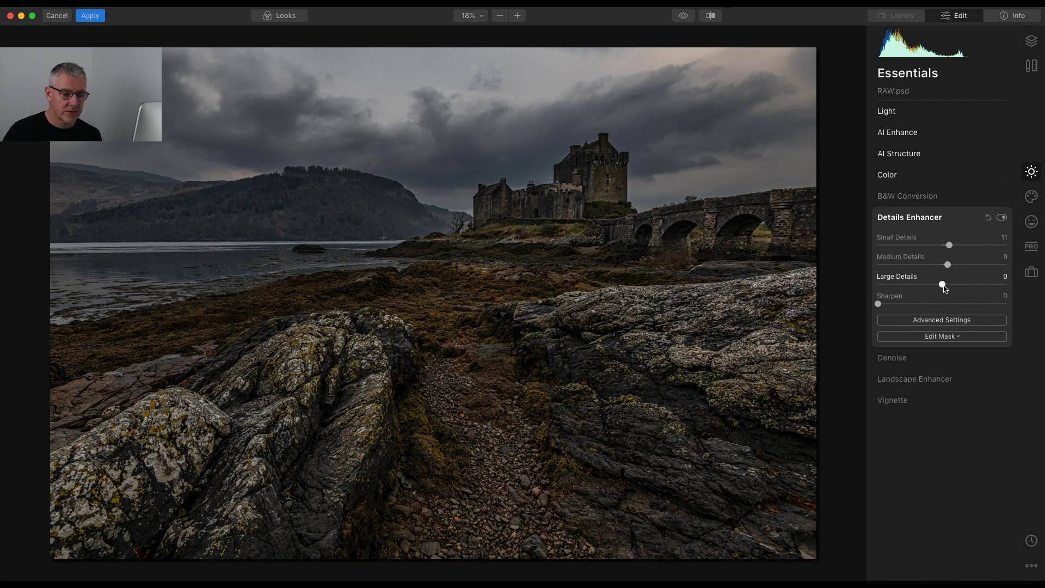
{"action": "left_click_drag", "start_coordinate": [944, 286], "coordinate": [954, 286]}
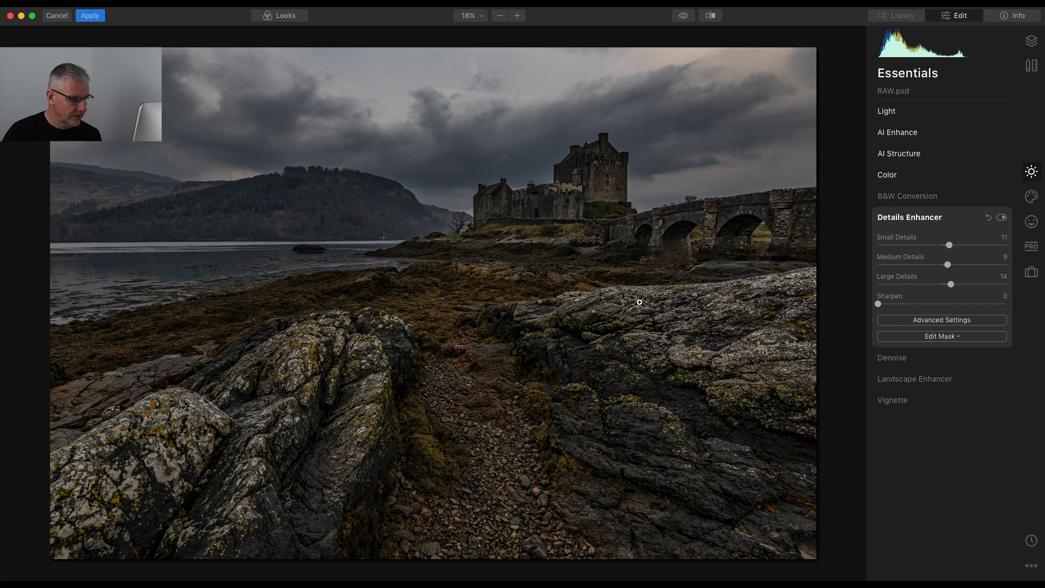
{"action": "double_click", "coordinate": [946, 287]}
{"action": "left_click_drag", "start_coordinate": [946, 288], "coordinate": [947, 288]}
{"action": "left_click", "coordinate": [920, 218]}
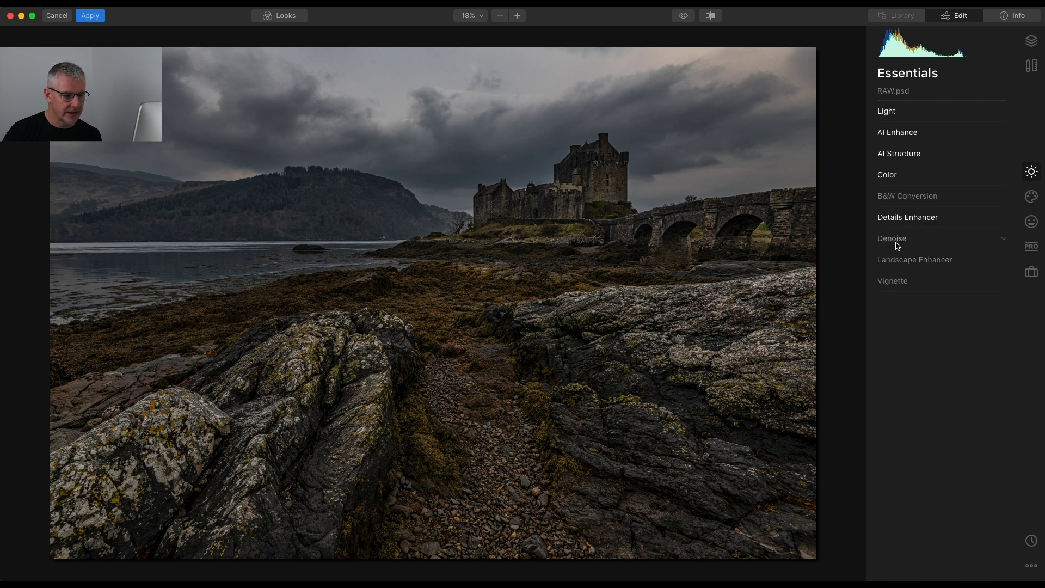
Set Landscape Enhancer Dehaze to 17.
{"action": "left_click", "coordinate": [913, 260]}
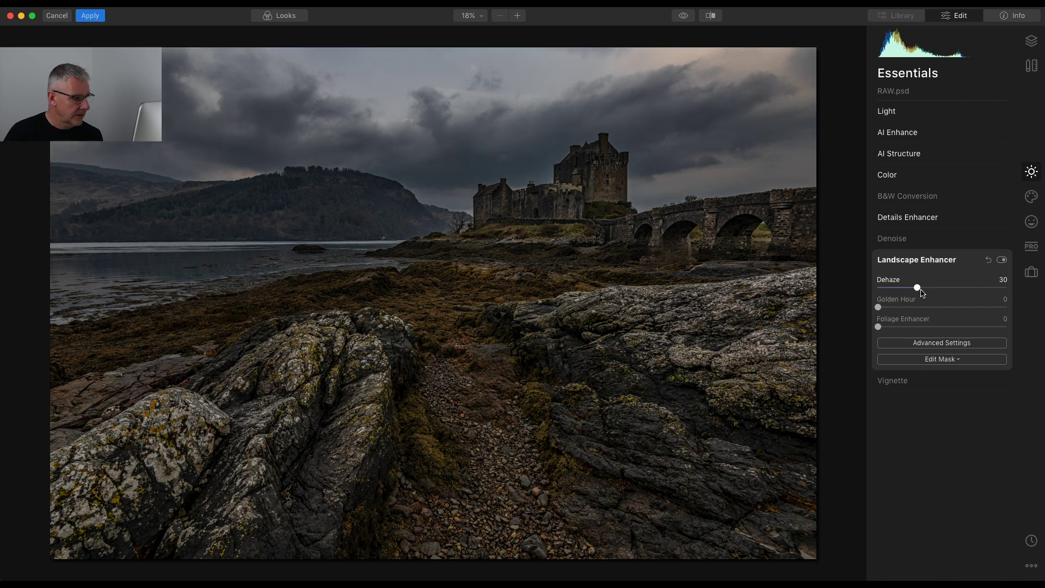
{"action": "left_click_drag", "start_coordinate": [920, 292], "coordinate": [902, 292]}
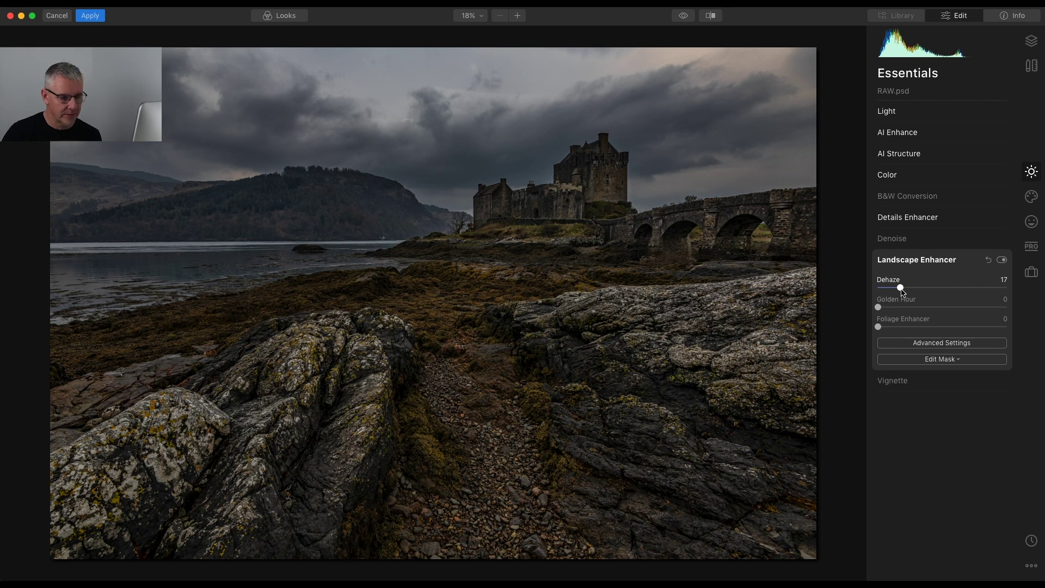
{"action": "left_click", "coordinate": [910, 260]}
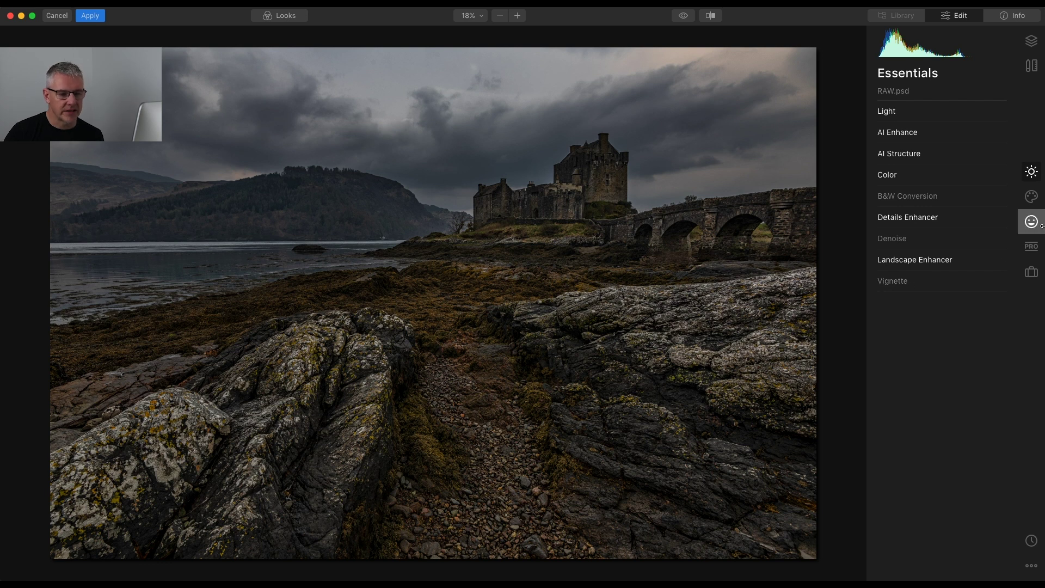
Test the Creative Mystical effect, leave its Amount at 1, and move to Portrait tools.
{"action": "left_click", "coordinate": [1032, 196]}
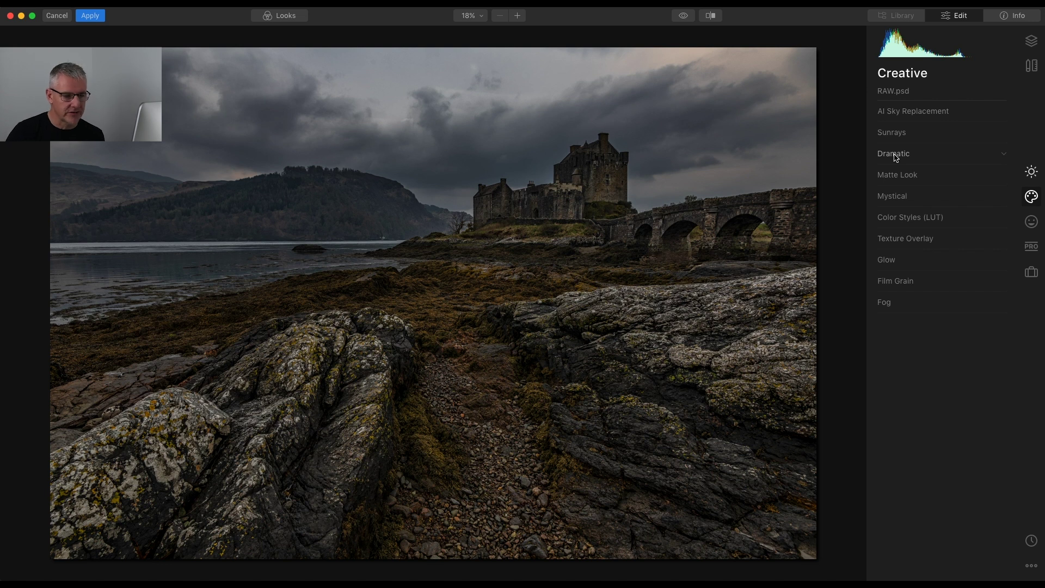
{"action": "left_click", "coordinate": [893, 197]}
{"action": "mouse_move", "coordinate": [878, 223]}
{"action": "left_mouse_down"}
{"action": "mouse_move", "coordinate": [919, 228]}
{"action": "mouse_move", "coordinate": [880, 227]}
{"action": "left_mouse_up"}
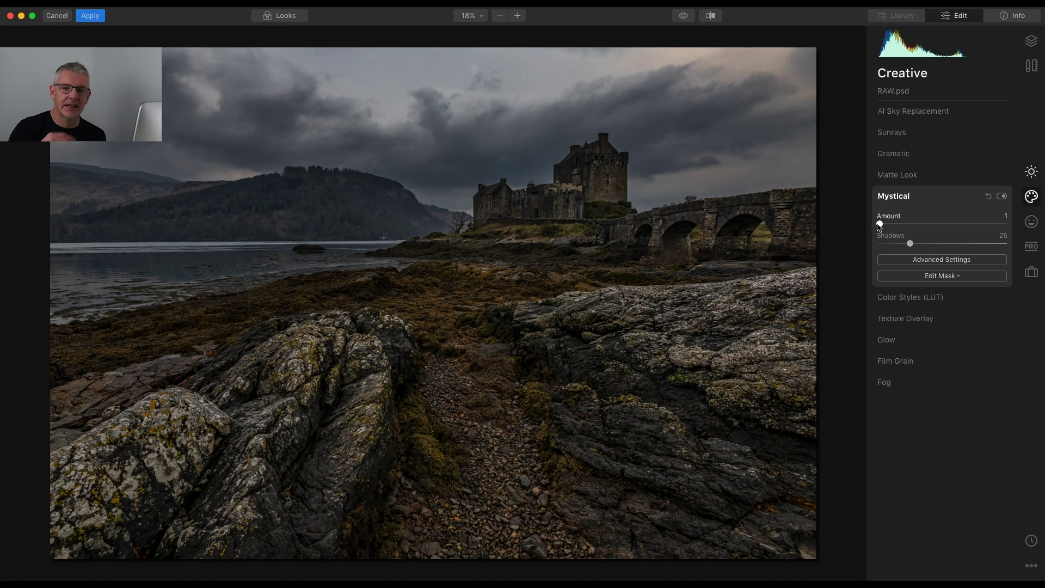
{"action": "left_click", "coordinate": [898, 197]}
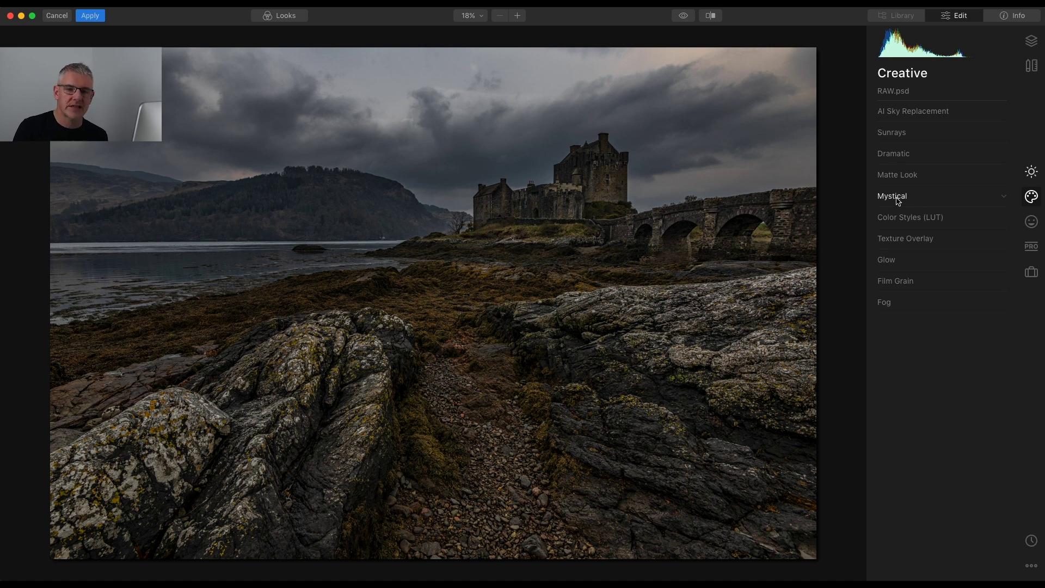
{"action": "left_click", "coordinate": [1031, 222]}
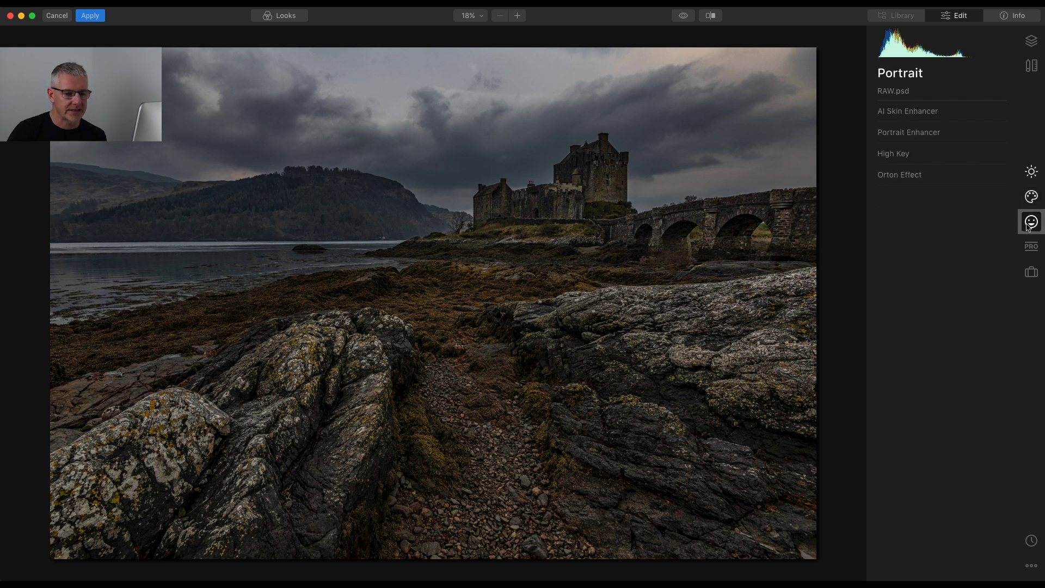
{"action": "left_click", "coordinate": [908, 175]}
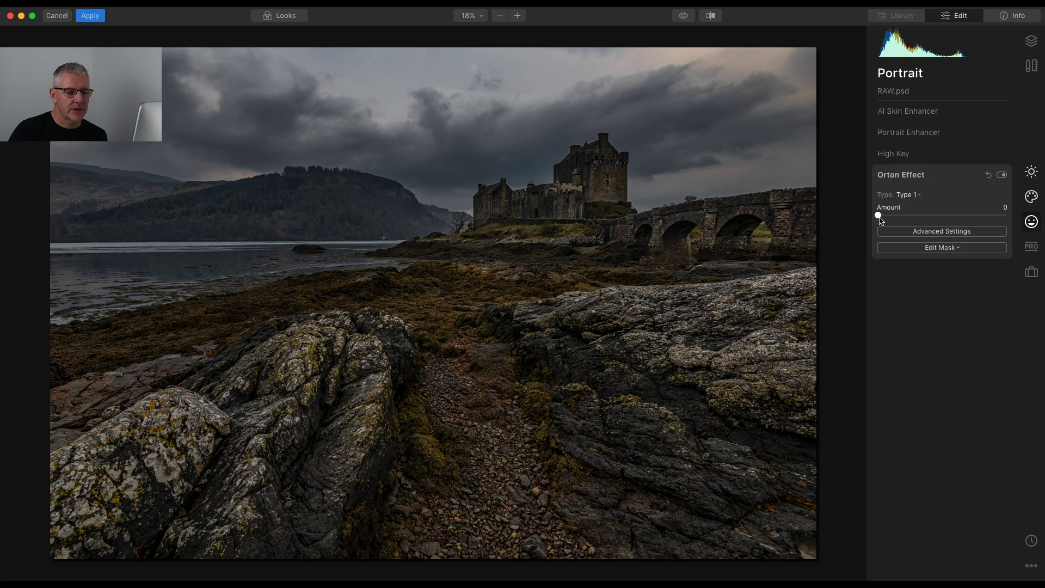
{"action": "left_click", "coordinate": [880, 216]}
{"action": "left_click_drag", "start_coordinate": [882, 219], "coordinate": [889, 218]}
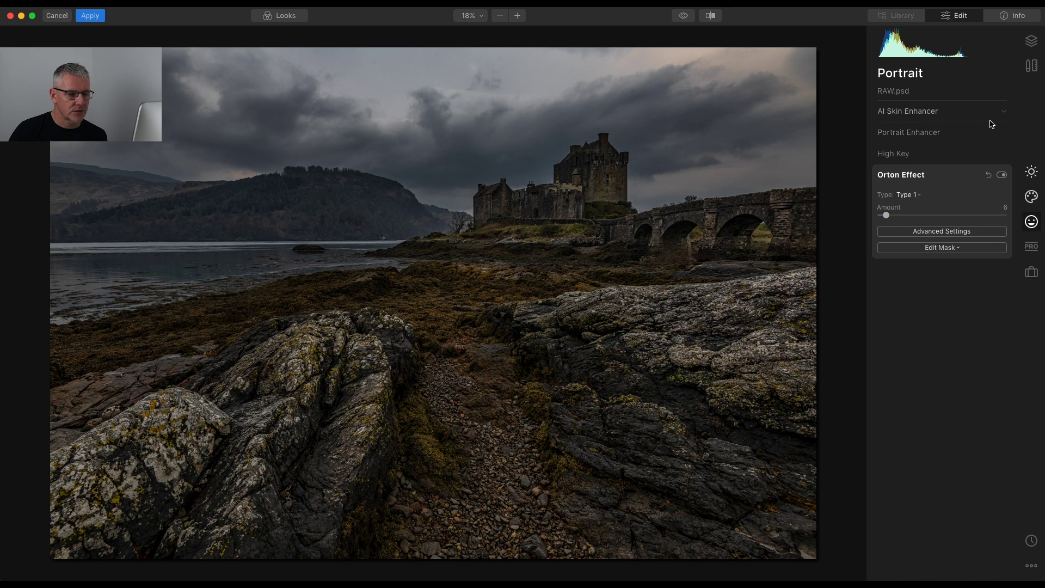
{"action": "left_click", "coordinate": [1001, 175]}
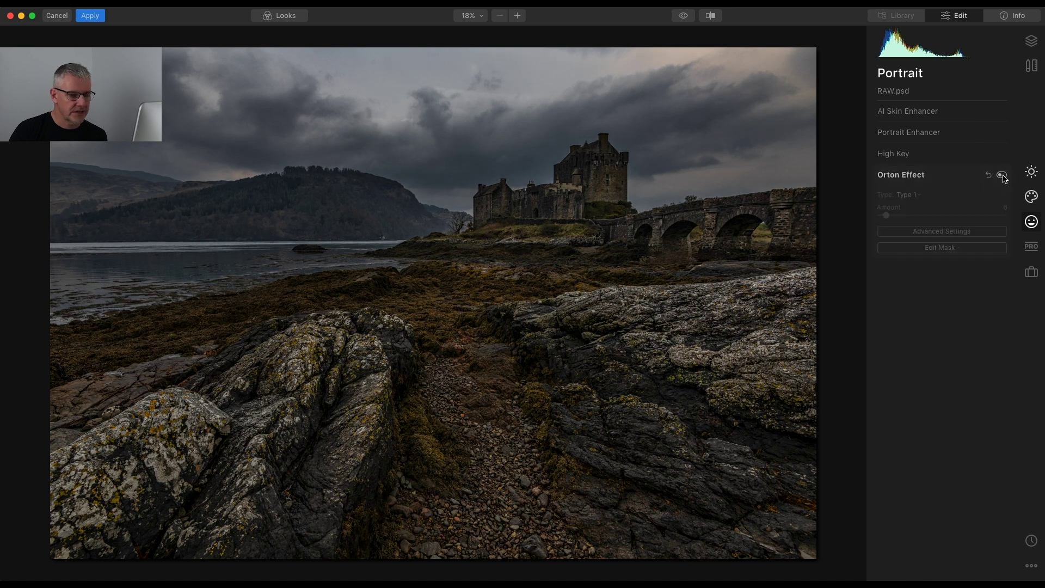
{"action": "left_click", "coordinate": [1002, 175]}
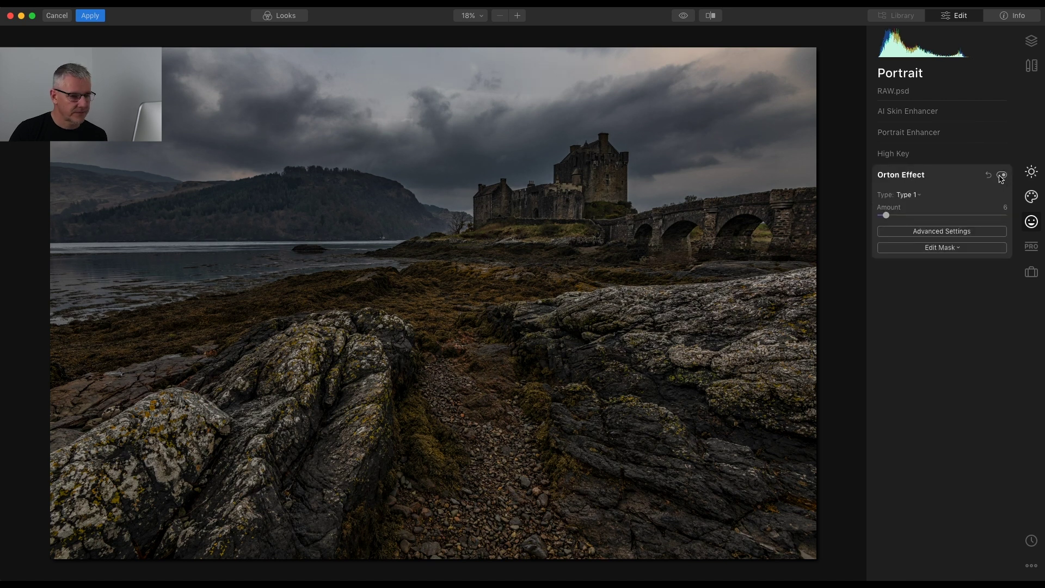
{"action": "left_click", "coordinate": [1002, 175]}
{"action": "left_click", "coordinate": [1002, 176]}
{"action": "left_click", "coordinate": [1002, 176]}
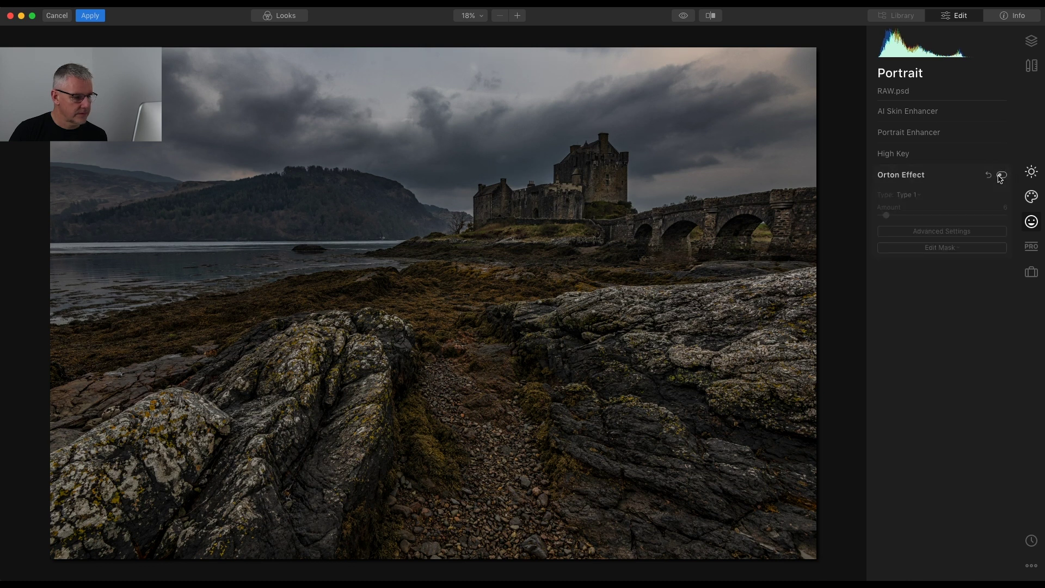
{"action": "left_click", "coordinate": [1002, 176]}
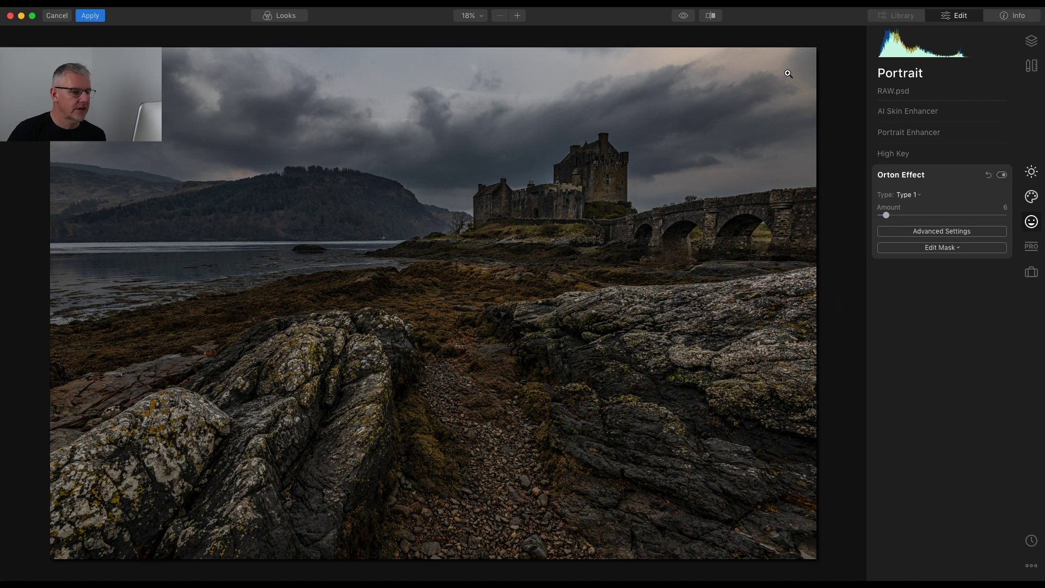
{"action": "left_click", "coordinate": [711, 17]}
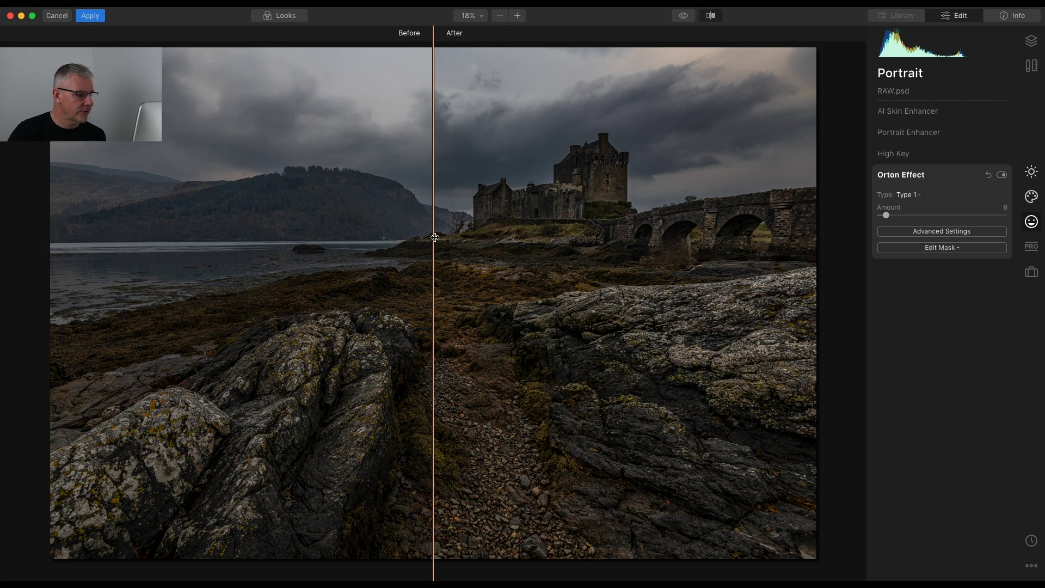
{"action": "left_click_drag", "start_coordinate": [434, 237], "coordinate": [196, 247]}
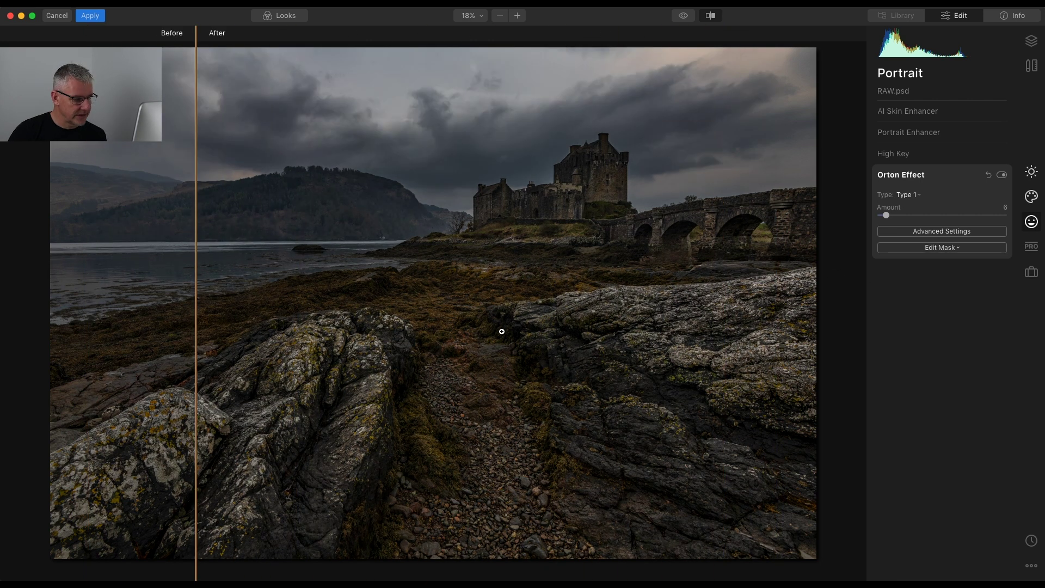
{"action": "left_click", "coordinate": [713, 16]}
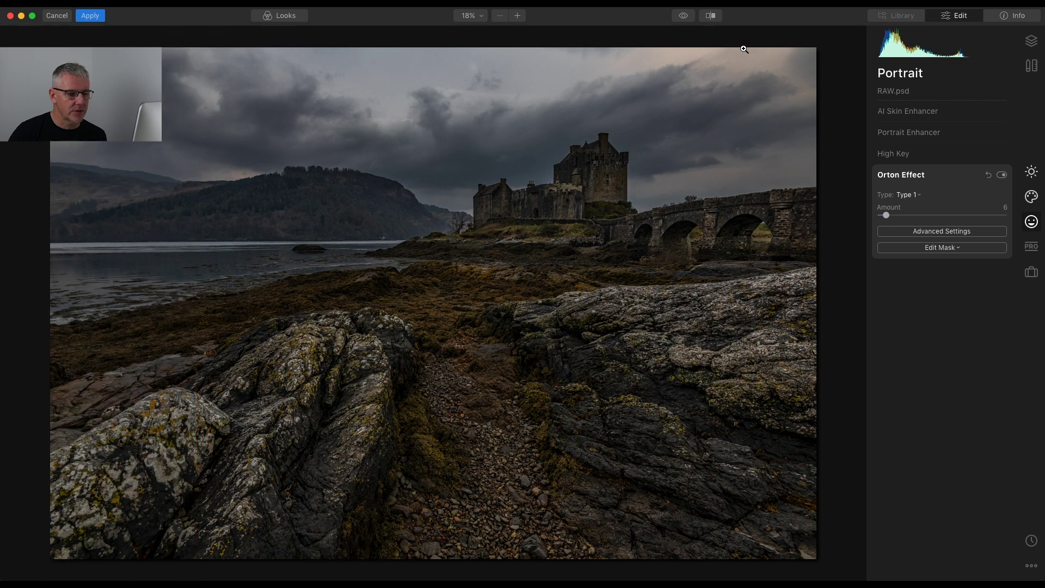
Add a PRO Adjustable Gradient and drag its centre from the shoreline up into the sky.
{"action": "left_click", "coordinate": [920, 177]}
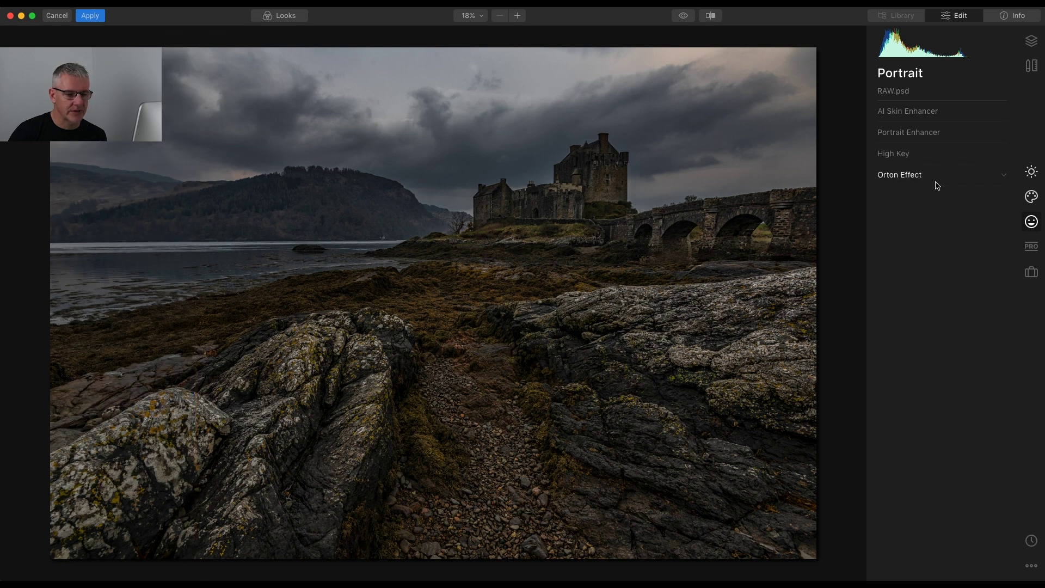
{"action": "left_click", "coordinate": [1034, 247]}
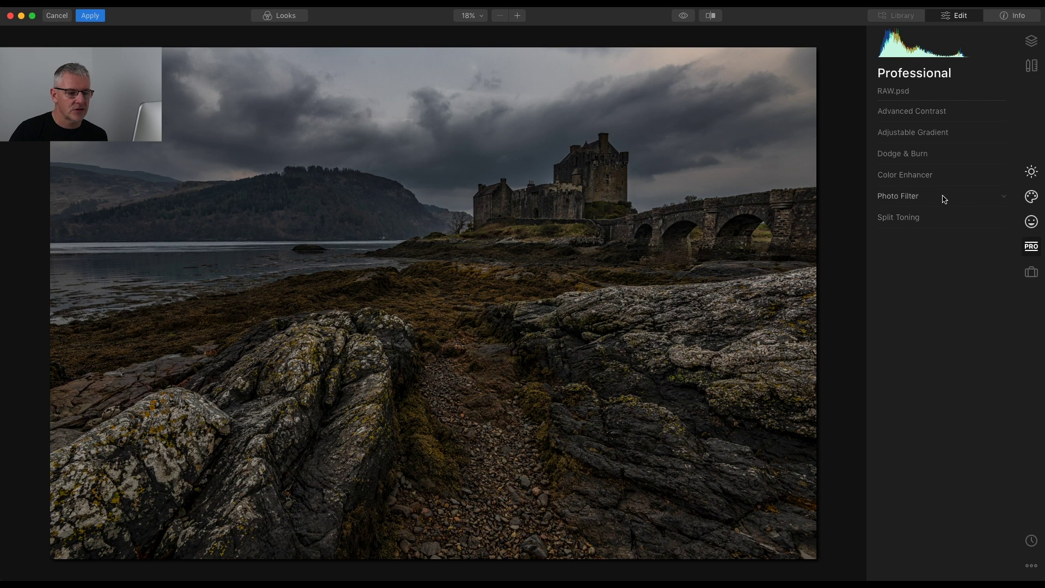
{"action": "left_click", "coordinate": [922, 136]}
{"action": "left_click", "coordinate": [936, 150]}
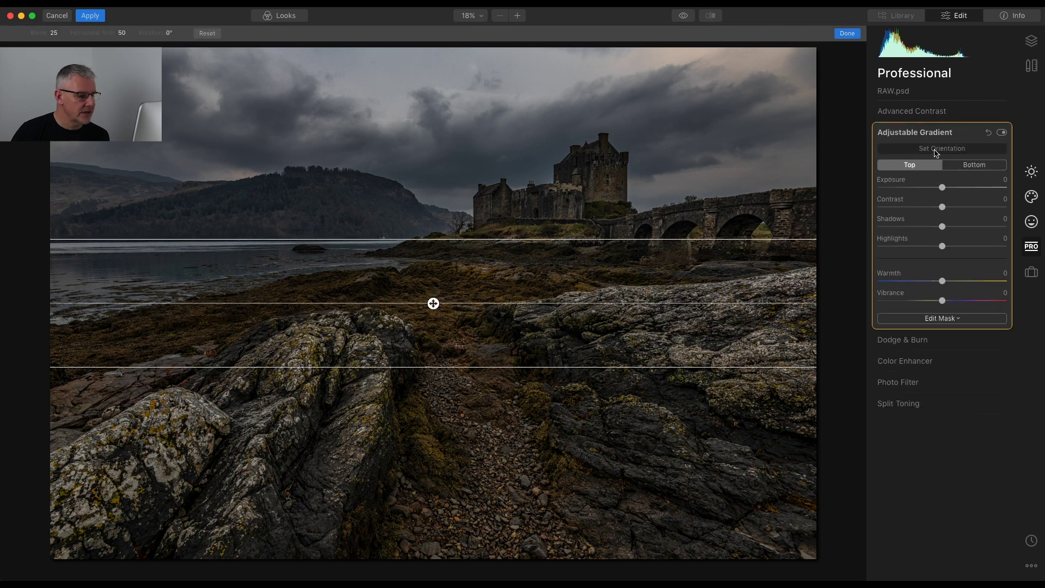
{"action": "left_click_drag", "start_coordinate": [433, 304], "coordinate": [458, 156]}
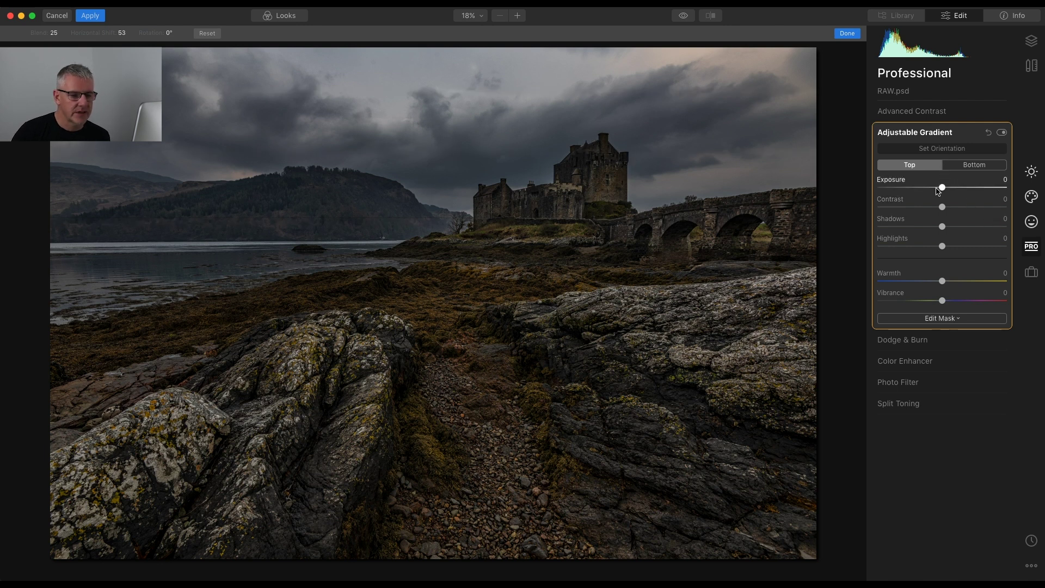
Give the gradient top Exposure -34 and Contrast 24, then raise, widen and tilt it 1°.
{"action": "left_click_drag", "start_coordinate": [943, 188], "coordinate": [920, 189]}
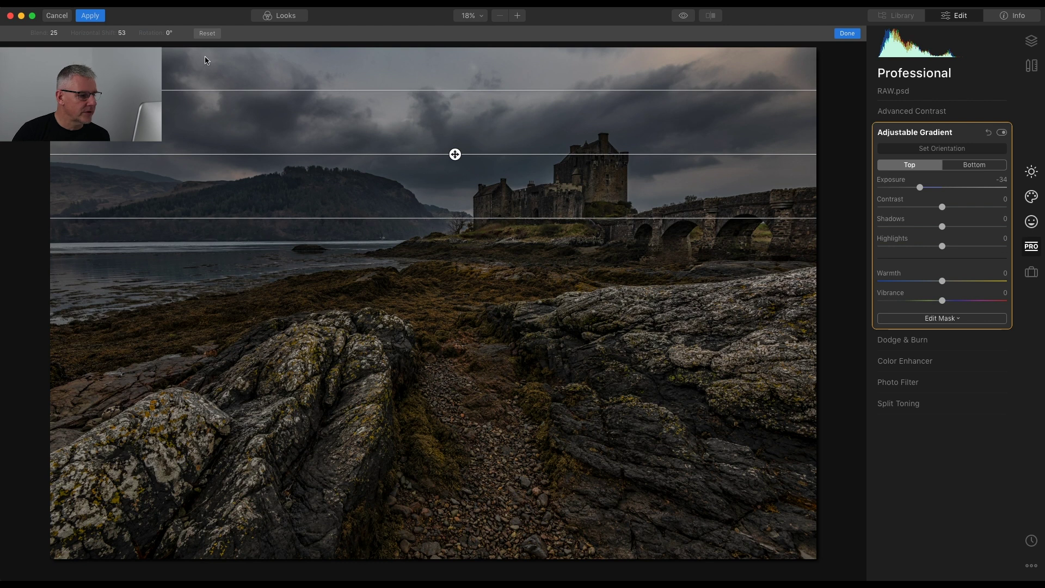
{"action": "left_click_drag", "start_coordinate": [944, 210], "coordinate": [961, 211]}
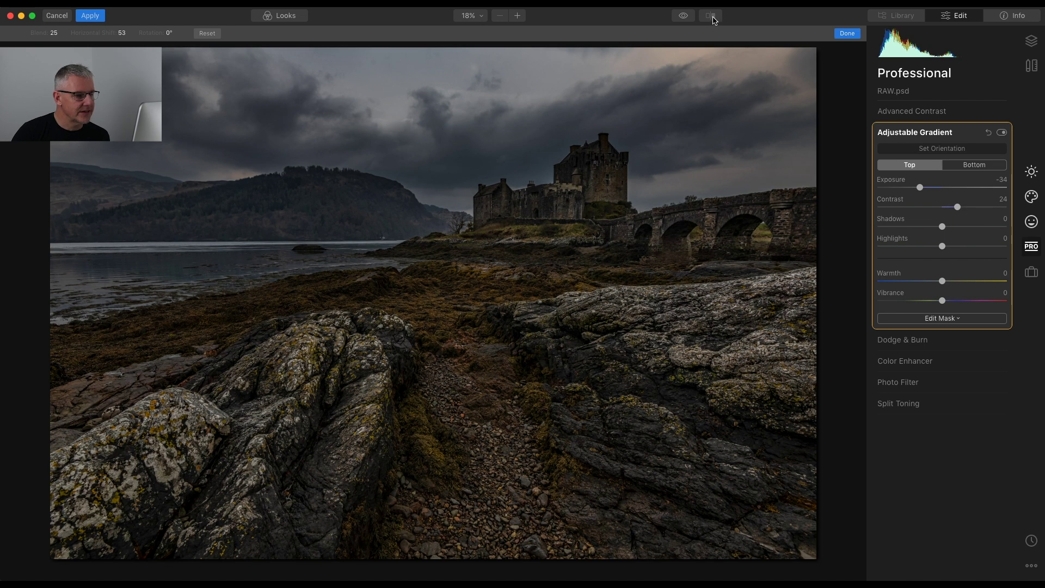
{"action": "mouse_move", "coordinate": [644, 100]}
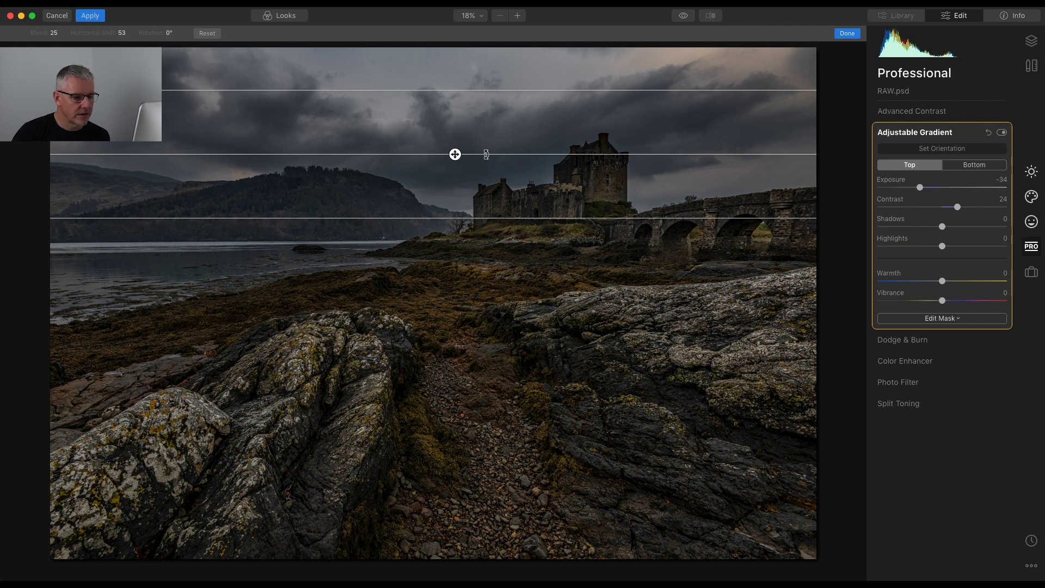
{"action": "left_click_drag", "start_coordinate": [455, 155], "coordinate": [456, 136]}
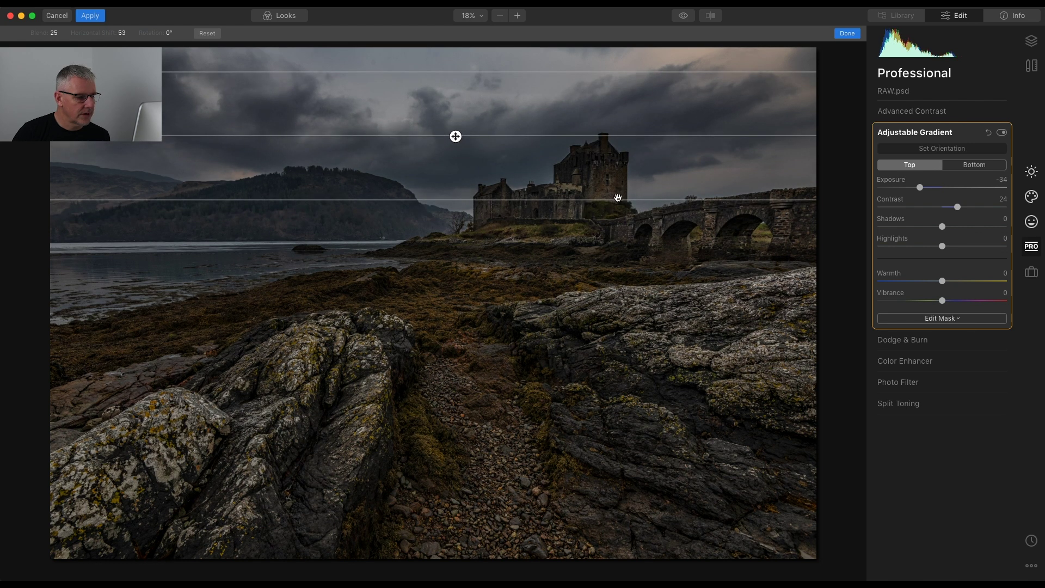
{"action": "left_click_drag", "start_coordinate": [625, 201], "coordinate": [625, 202]}
{"action": "left_click_drag", "start_coordinate": [707, 135], "coordinate": [707, 131]}
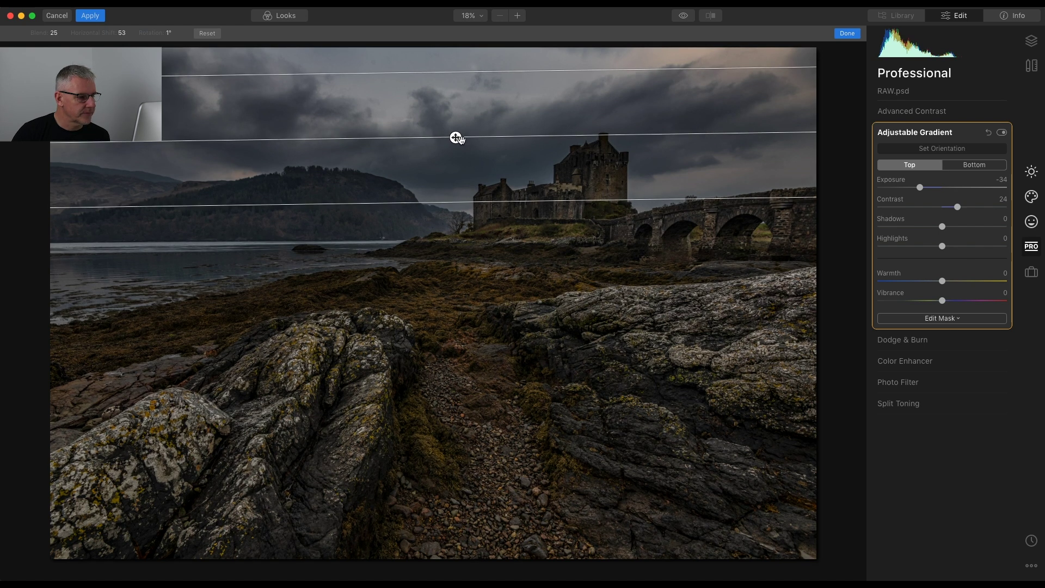
{"action": "left_click_drag", "start_coordinate": [456, 137], "coordinate": [455, 136]}
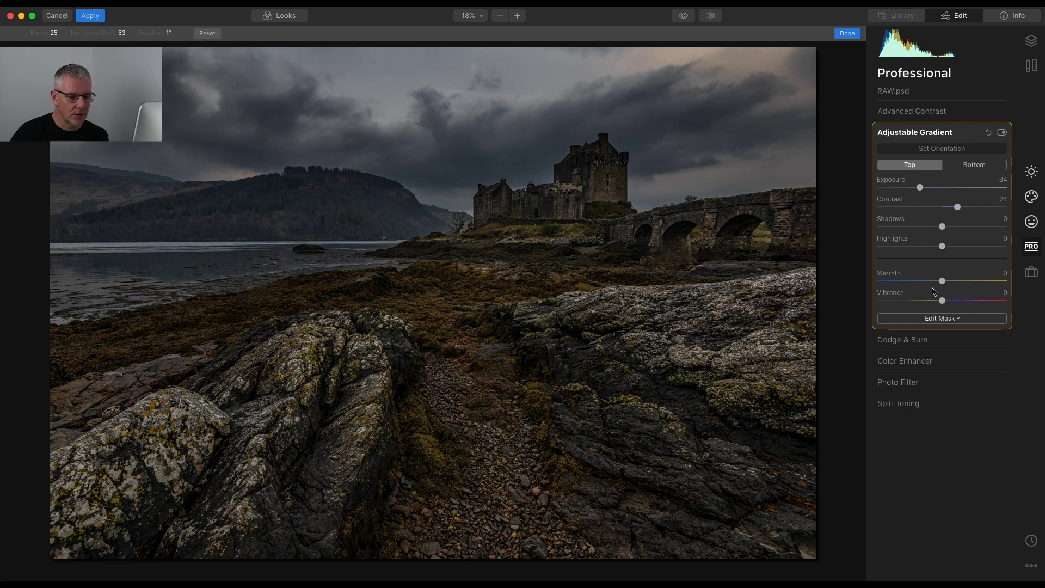
Erase the gradient mask off the castle with a smaller size 16 brush, checking the mask overlay.
{"action": "left_click", "coordinate": [946, 318]}
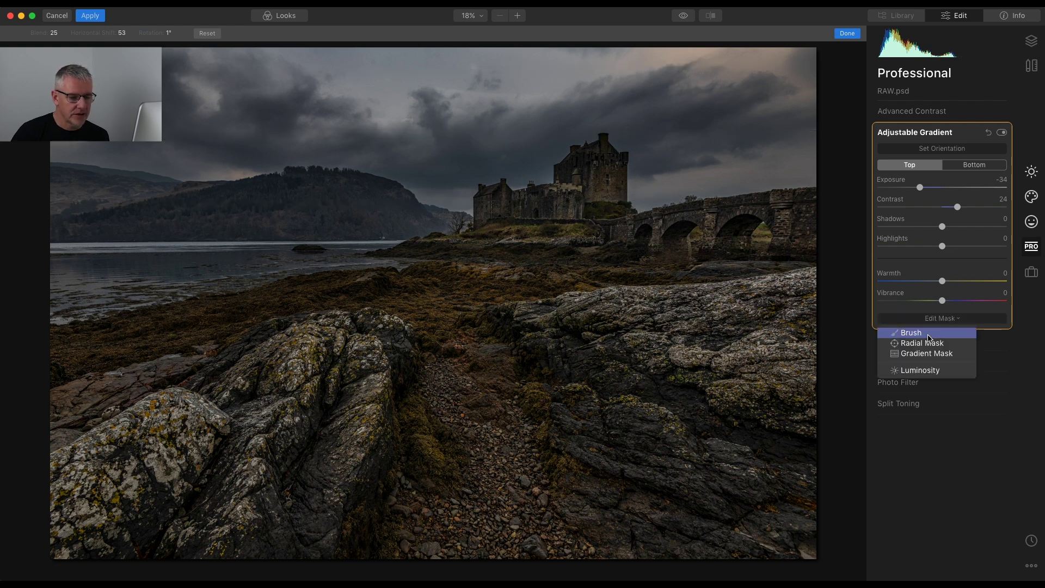
{"action": "left_click", "coordinate": [929, 335]}
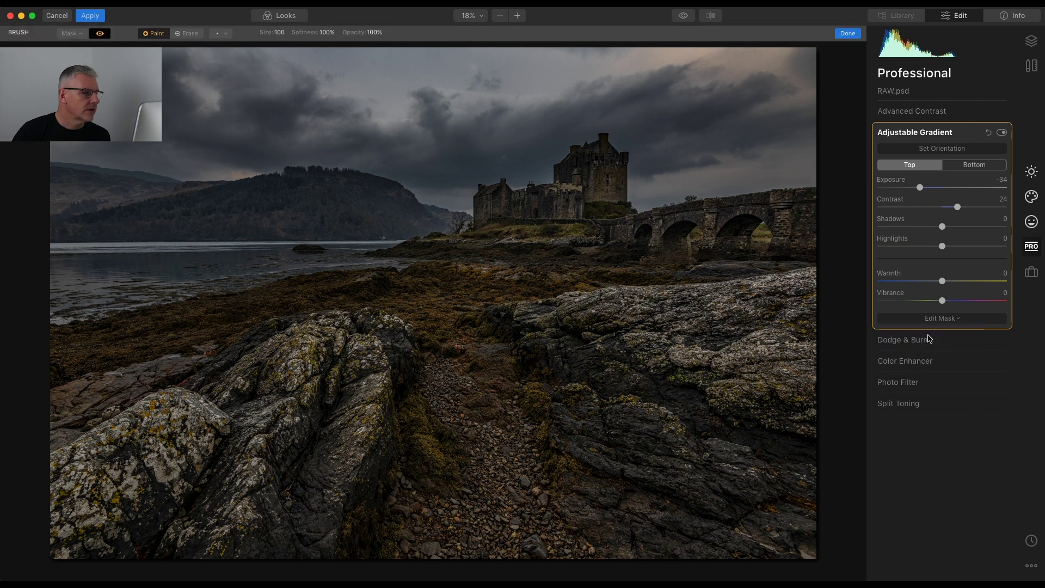
{"action": "left_click", "coordinate": [186, 33]}
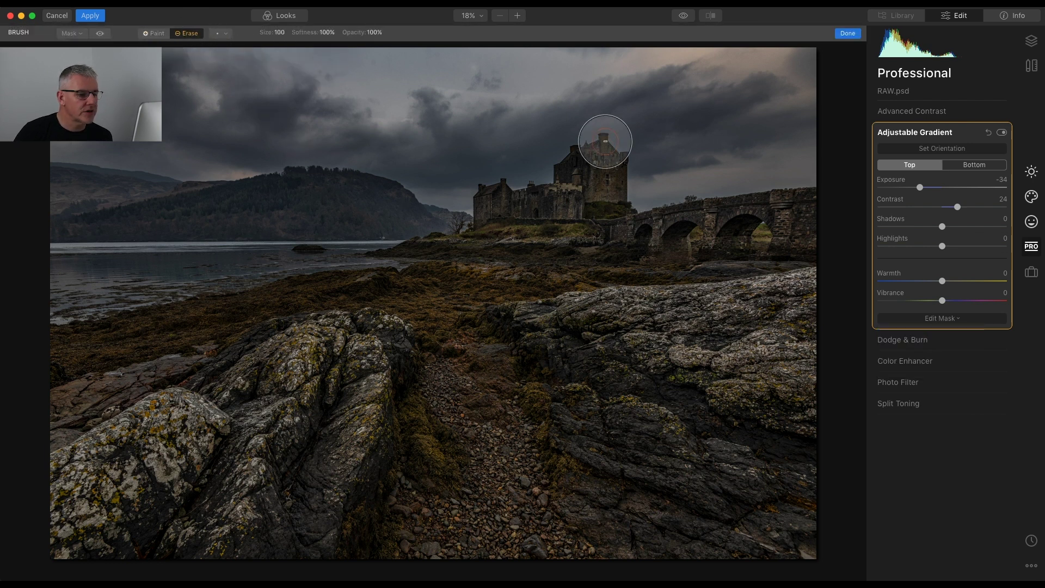
{"action": "mouse_move", "coordinate": [601, 115]}
{"action": "left_mouse_down"}
{"action": "mouse_move", "coordinate": [598, 186]}
{"action": "mouse_move", "coordinate": [620, 210]}
{"action": "mouse_move", "coordinate": [601, 185]}
{"action": "mouse_move", "coordinate": [608, 144]}
{"action": "mouse_move", "coordinate": [594, 170]}
{"action": "mouse_move", "coordinate": [616, 158]}
{"action": "mouse_move", "coordinate": [578, 184]}
{"action": "mouse_move", "coordinate": [579, 204]}
{"action": "mouse_move", "coordinate": [602, 143]}
{"action": "mouse_move", "coordinate": [626, 141]}
{"action": "mouse_move", "coordinate": [630, 162]}
{"action": "mouse_move", "coordinate": [602, 147]}
{"action": "mouse_move", "coordinate": [617, 209]}
{"action": "mouse_move", "coordinate": [656, 175]}
{"action": "mouse_move", "coordinate": [613, 147]}
{"action": "mouse_move", "coordinate": [598, 162]}
{"action": "left_mouse_up"}
{"action": "key", "text": "bracketleft"}
{"action": "key", "text": "bracketleft"}
{"action": "key", "text": "bracketleft"}
{"action": "key", "text": "bracketleft"}
{"action": "key", "text": "bracketleft"}
{"action": "key", "text": "bracketleft"}
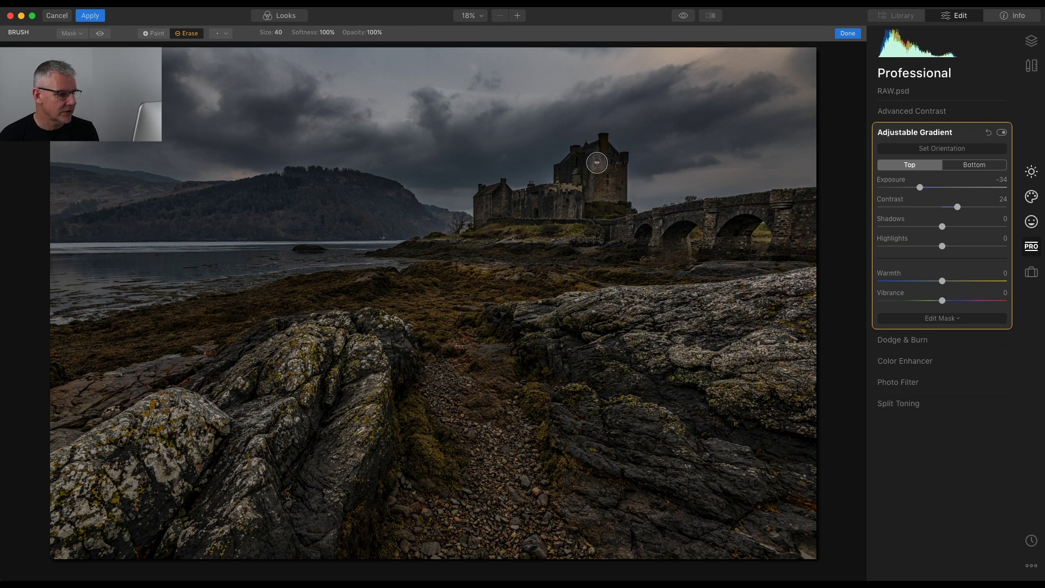
{"action": "key", "text": "bracketleft"}
{"action": "key", "text": "bracketleft"}
{"action": "key", "text": "bracketleft"}
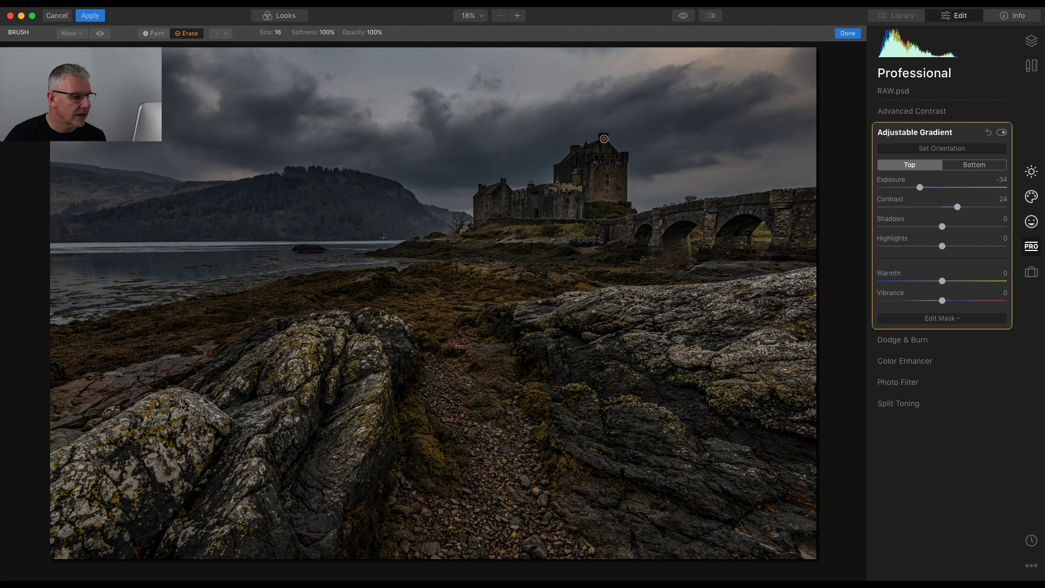
{"action": "left_click_drag", "start_coordinate": [604, 138], "coordinate": [602, 152]}
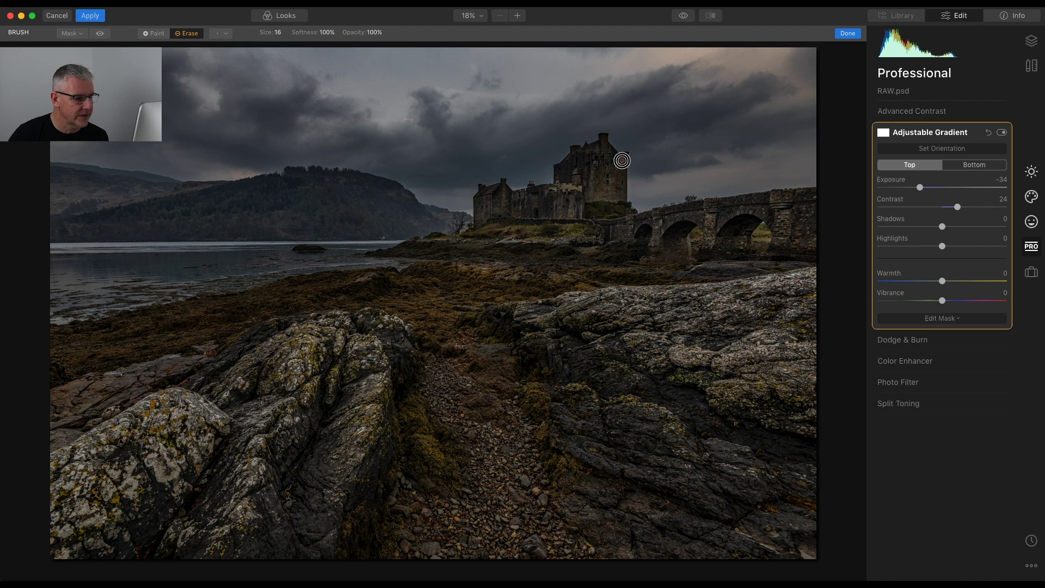
{"action": "left_click", "coordinate": [606, 158]}
{"action": "mouse_move", "coordinate": [605, 158]}
{"action": "left_mouse_down"}
{"action": "mouse_move", "coordinate": [575, 156]}
{"action": "mouse_move", "coordinate": [559, 171]}
{"action": "mouse_move", "coordinate": [608, 158]}
{"action": "mouse_move", "coordinate": [587, 156]}
{"action": "mouse_move", "coordinate": [617, 168]}
{"action": "left_mouse_up"}
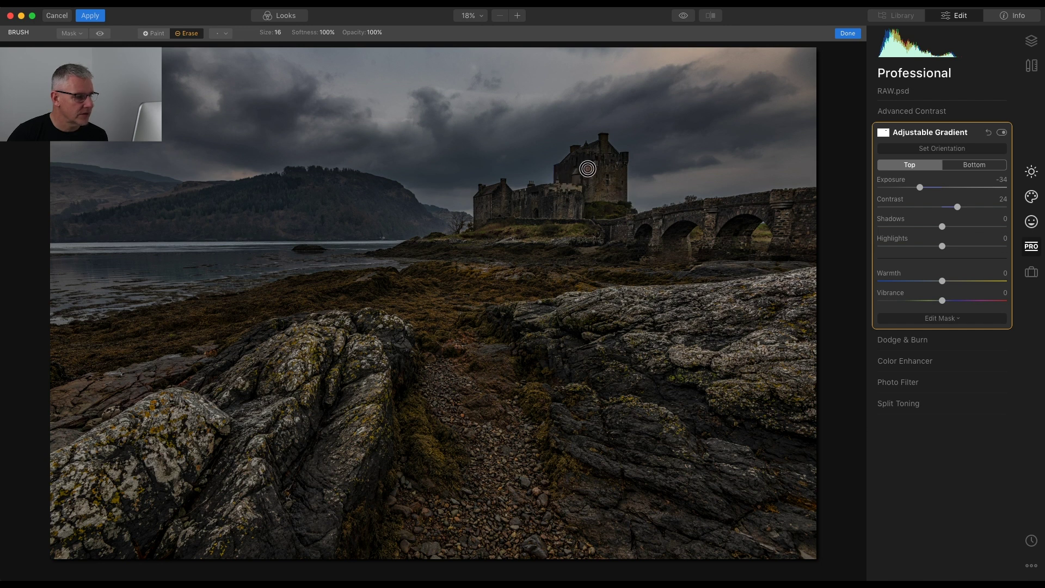
{"action": "left_click", "coordinate": [100, 34]}
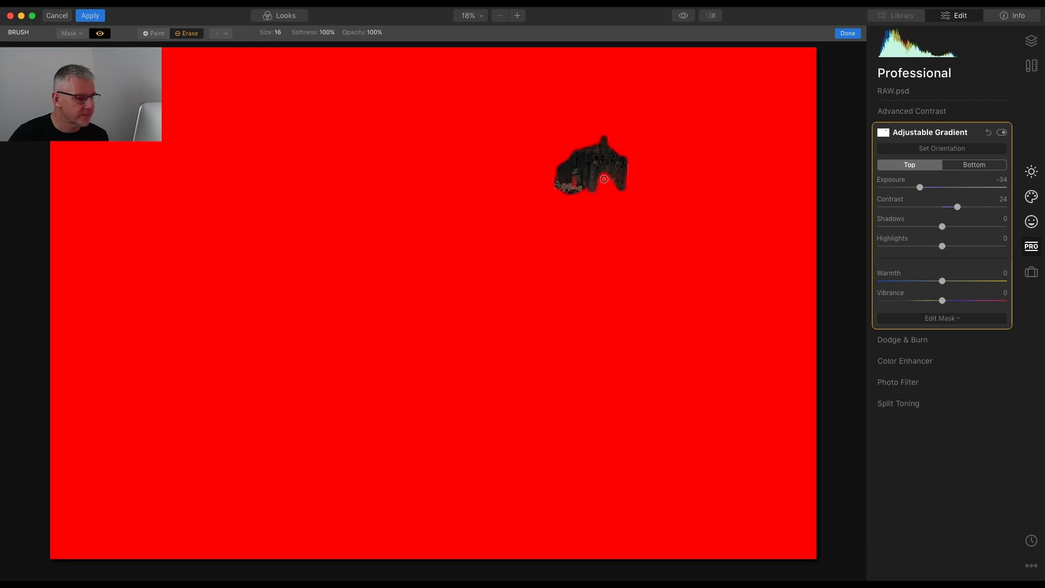
{"action": "left_click_drag", "start_coordinate": [577, 175], "coordinate": [613, 181]}
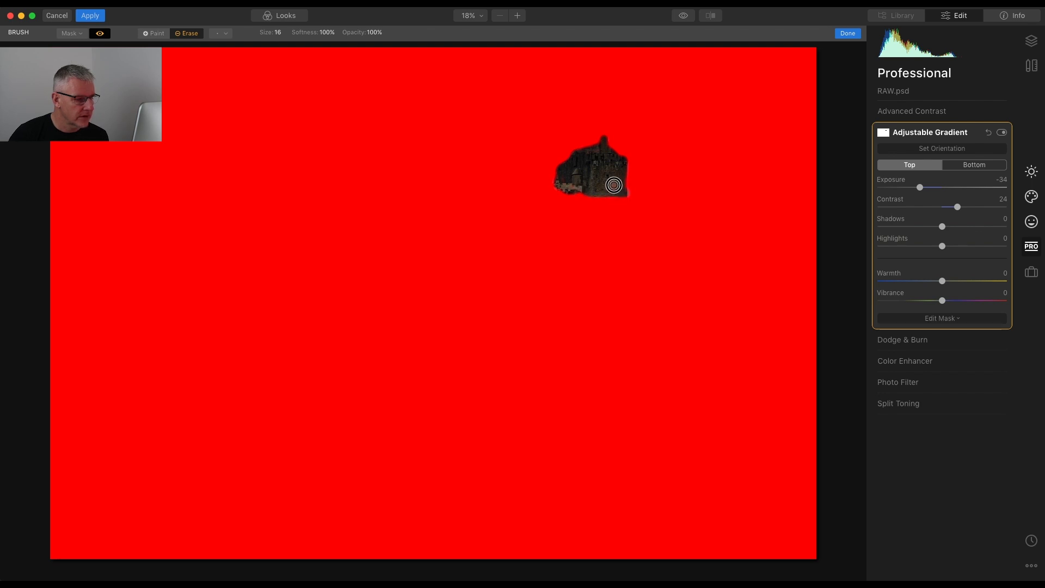
Compare the gradient off and on, then set its Bottom Exposure to 6.
{"action": "left_click", "coordinate": [100, 33]}
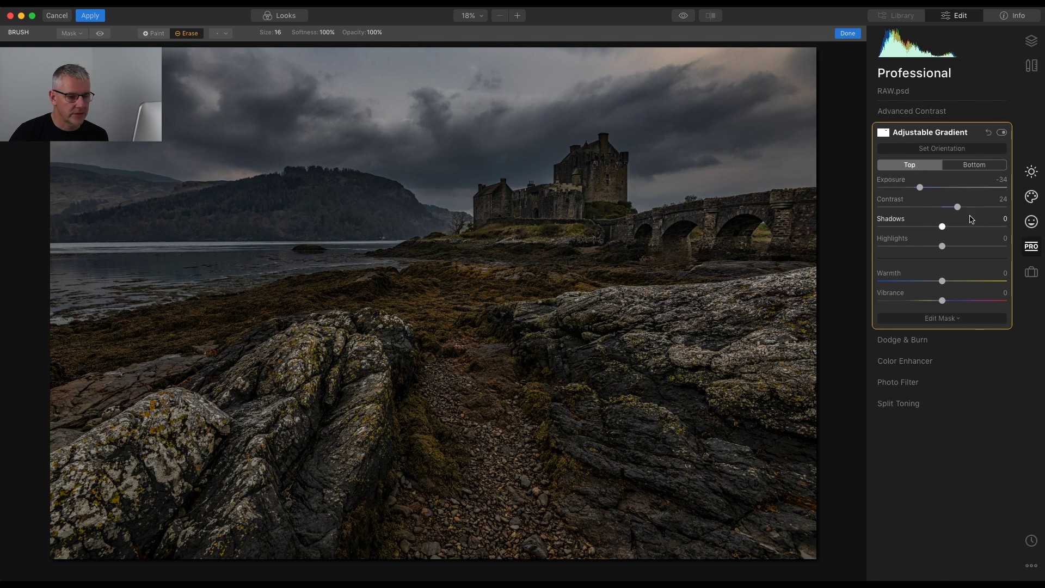
{"action": "left_click", "coordinate": [1002, 133]}
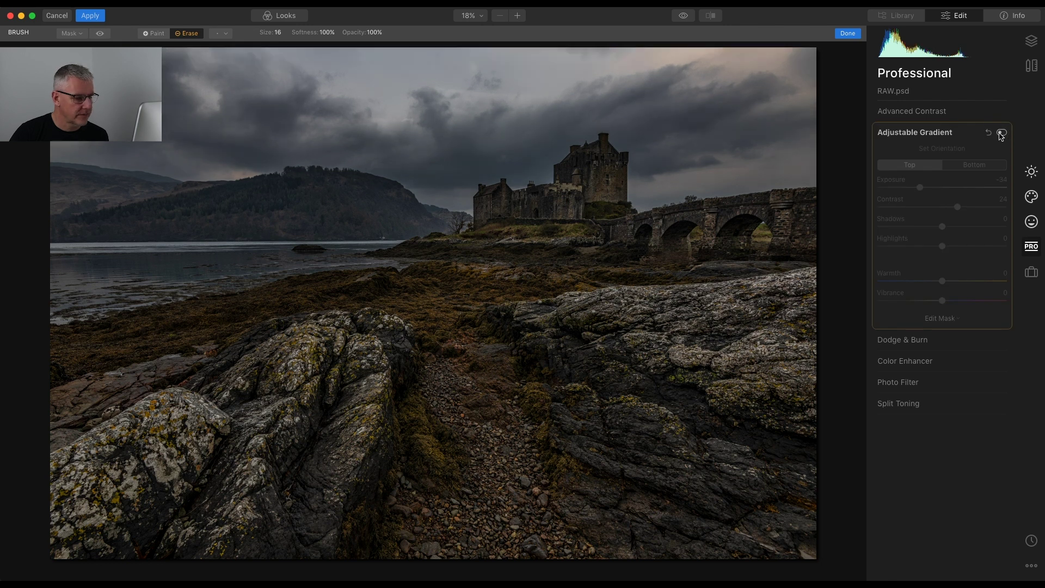
{"action": "left_click", "coordinate": [1002, 133]}
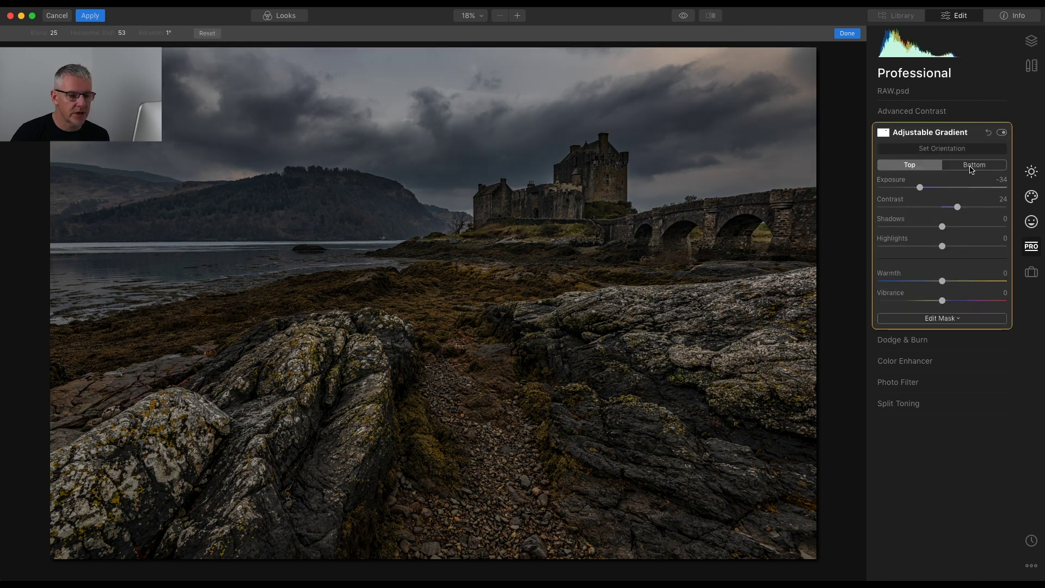
{"action": "left_click", "coordinate": [973, 166]}
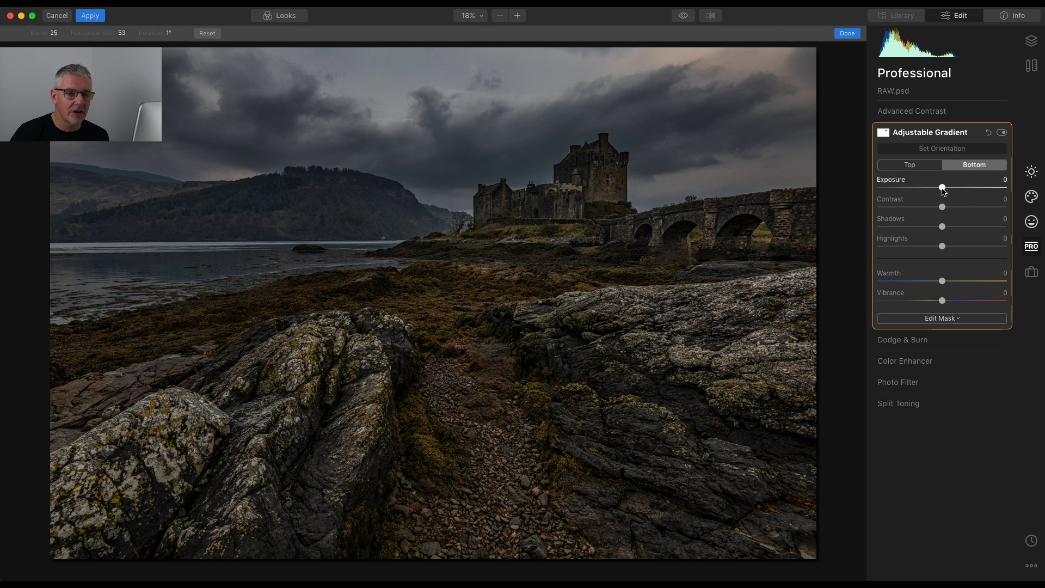
{"action": "left_click_drag", "start_coordinate": [944, 190], "coordinate": [948, 190]}
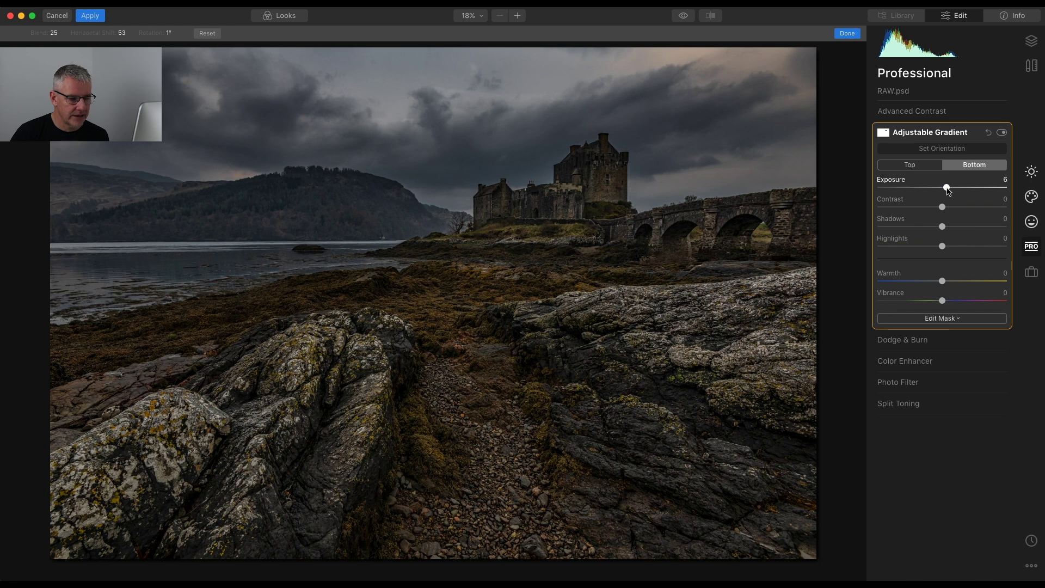
Start Dodge & Burn painting with a Lighten brush at 8% strength and size 64.
{"action": "left_click", "coordinate": [939, 133]}
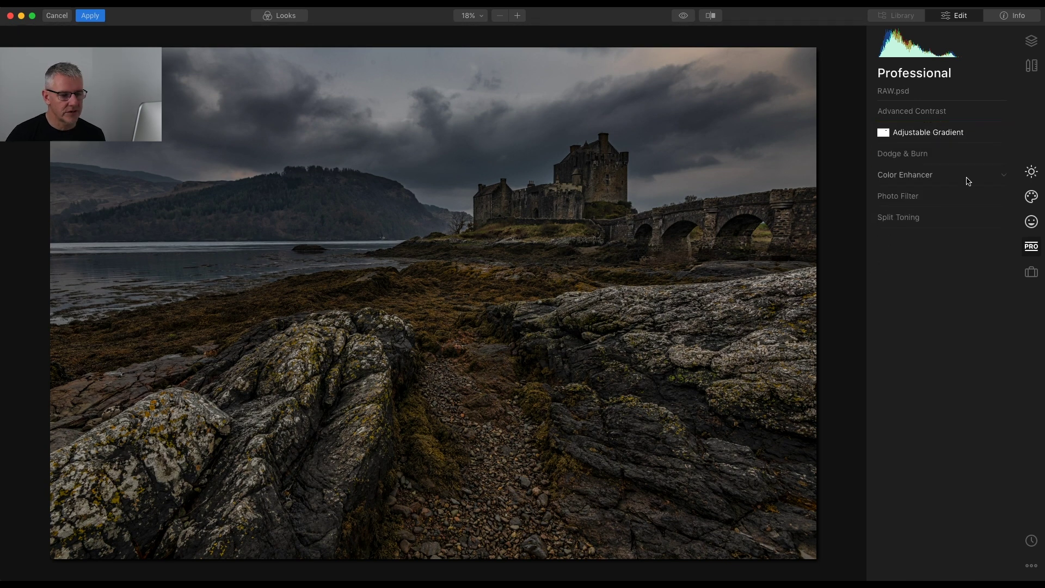
{"action": "left_click", "coordinate": [916, 157]}
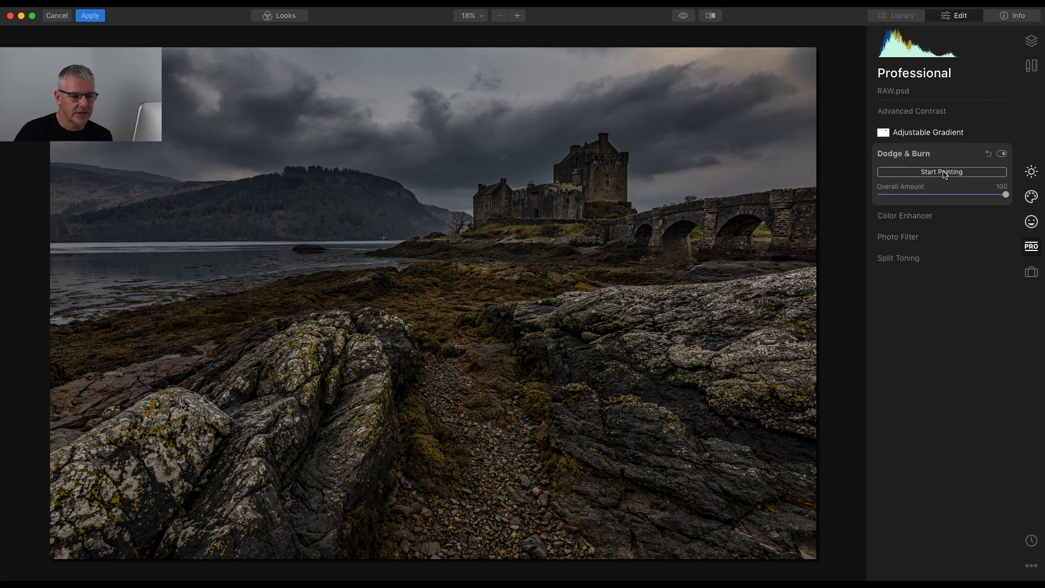
{"action": "left_click", "coordinate": [944, 173]}
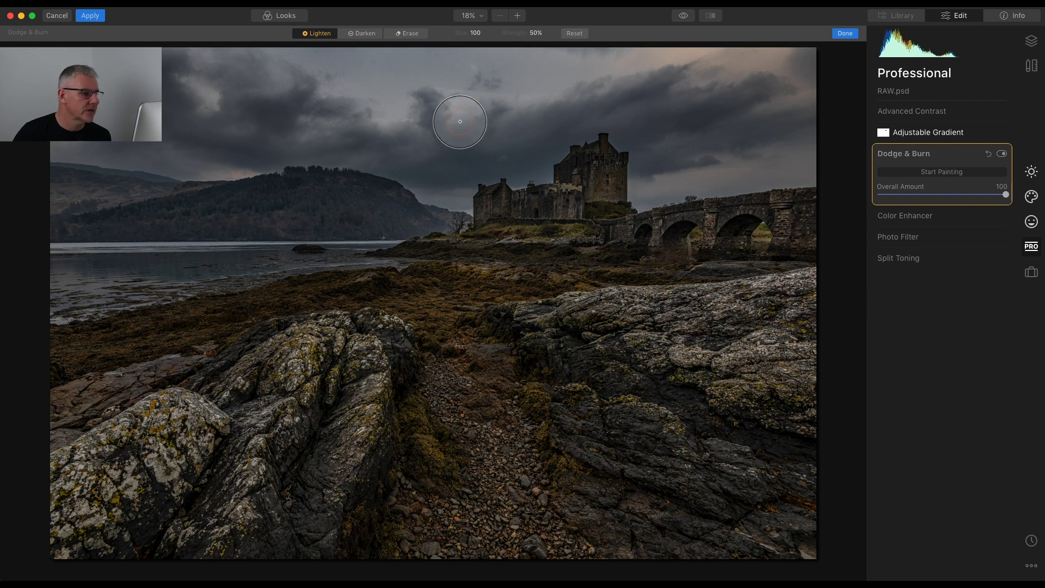
{"action": "left_click", "coordinate": [535, 33]}
{"action": "left_click_drag", "start_coordinate": [537, 47], "coordinate": [519, 50]}
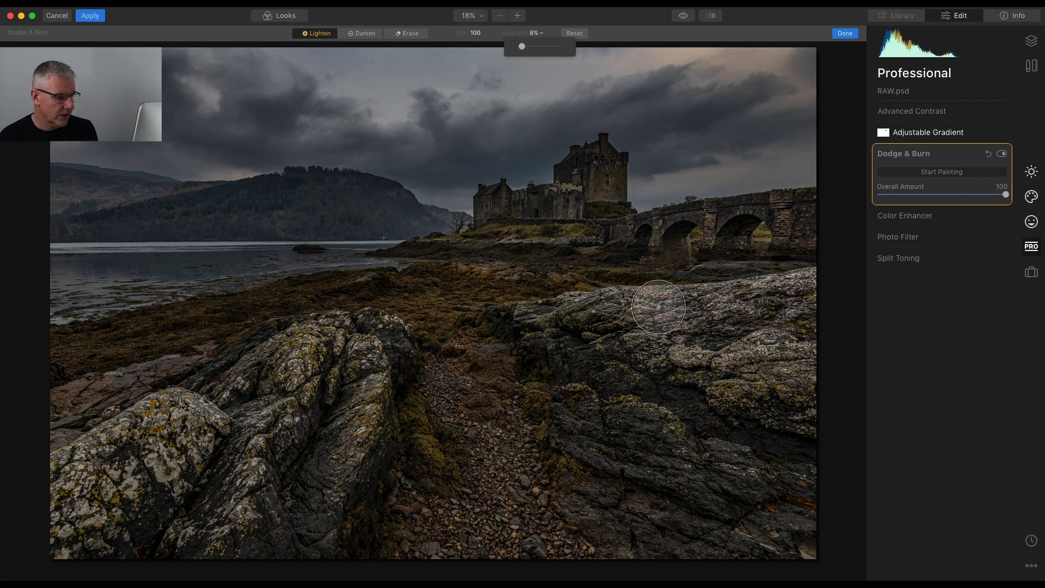
{"action": "key", "text": "bracketleft"}
{"action": "key", "text": "bracketleft"}
{"action": "key", "text": "bracketleft"}
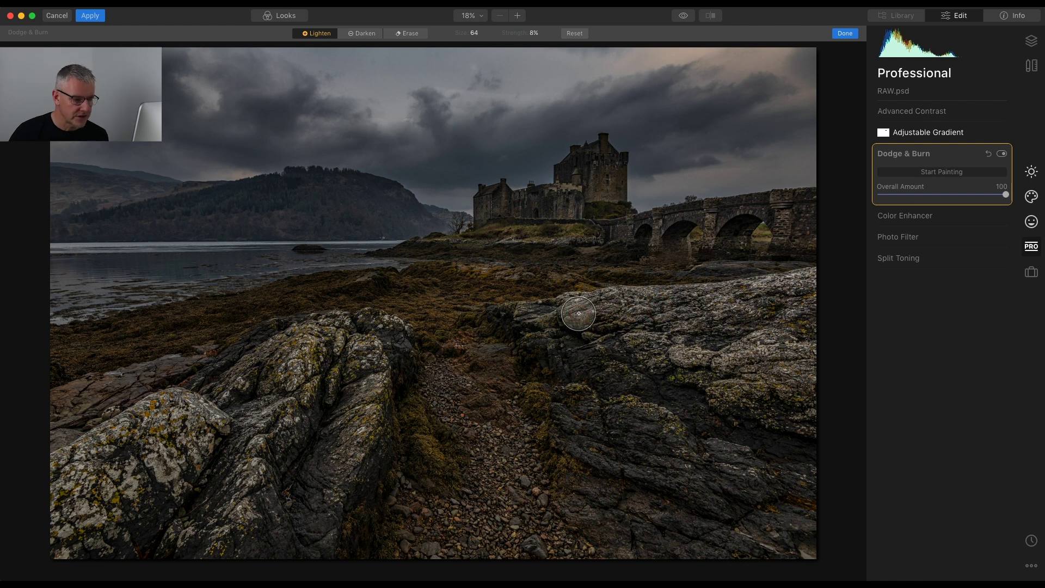
Lighten the right, centre and left foreground rocks and the pebble path between them.
{"action": "left_click_drag", "start_coordinate": [579, 313], "coordinate": [840, 280]}
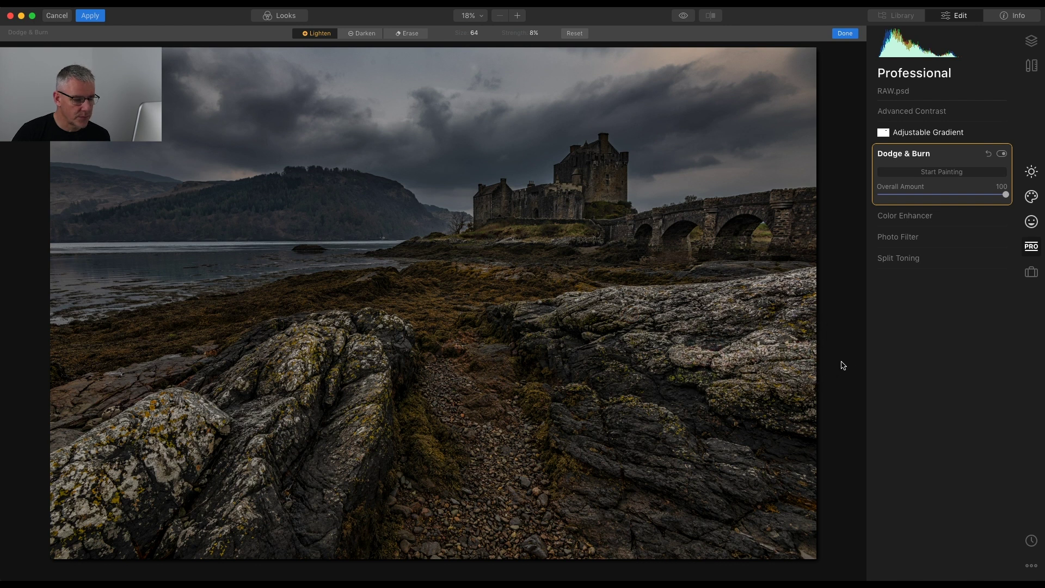
{"action": "mouse_move", "coordinate": [602, 452]}
{"action": "left_mouse_down"}
{"action": "mouse_move", "coordinate": [595, 420]}
{"action": "mouse_move", "coordinate": [681, 443]}
{"action": "mouse_move", "coordinate": [593, 452]}
{"action": "mouse_move", "coordinate": [588, 436]}
{"action": "mouse_move", "coordinate": [711, 485]}
{"action": "mouse_move", "coordinate": [700, 450]}
{"action": "left_mouse_up"}
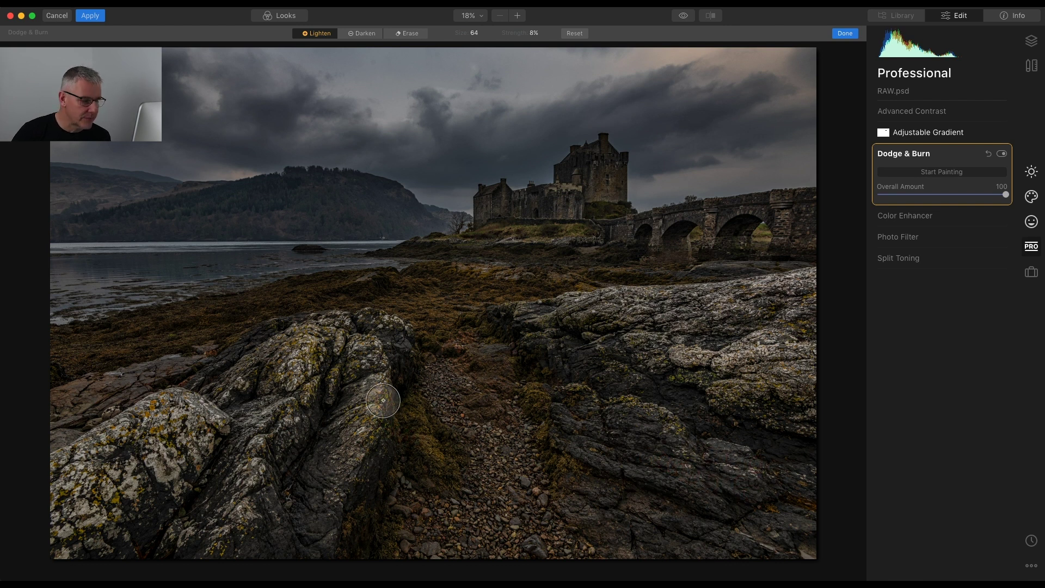
{"action": "mouse_move", "coordinate": [376, 394]}
{"action": "left_mouse_down"}
{"action": "mouse_move", "coordinate": [357, 436]}
{"action": "mouse_move", "coordinate": [299, 492]}
{"action": "left_mouse_up"}
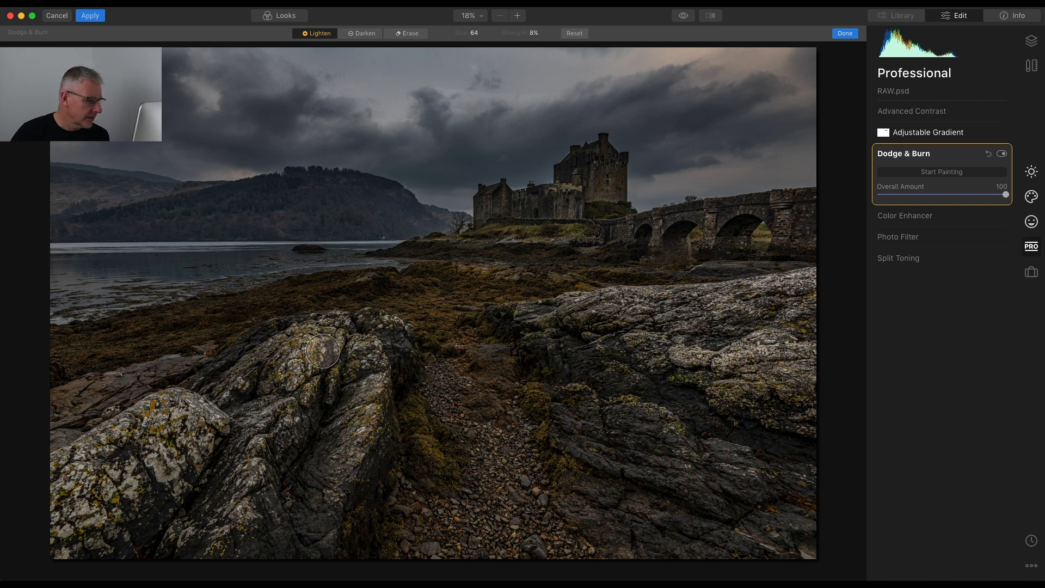
{"action": "mouse_move", "coordinate": [323, 347]}
{"action": "left_mouse_down"}
{"action": "mouse_move", "coordinate": [284, 395]}
{"action": "mouse_move", "coordinate": [284, 349]}
{"action": "mouse_move", "coordinate": [196, 414]}
{"action": "mouse_move", "coordinate": [175, 410]}
{"action": "mouse_move", "coordinate": [131, 433]}
{"action": "mouse_move", "coordinate": [49, 490]}
{"action": "left_mouse_up"}
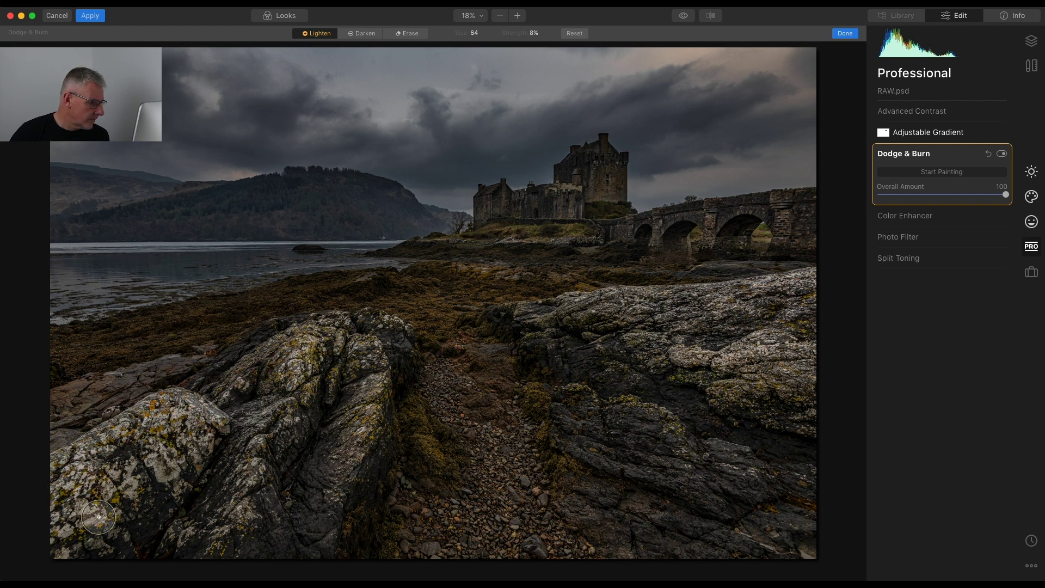
{"action": "mouse_move", "coordinate": [129, 499]}
{"action": "left_mouse_down"}
{"action": "mouse_move", "coordinate": [161, 474]}
{"action": "mouse_move", "coordinate": [160, 433]}
{"action": "mouse_move", "coordinate": [174, 473]}
{"action": "mouse_move", "coordinate": [223, 456]}
{"action": "mouse_move", "coordinate": [208, 504]}
{"action": "mouse_move", "coordinate": [174, 543]}
{"action": "mouse_move", "coordinate": [313, 467]}
{"action": "mouse_move", "coordinate": [364, 367]}
{"action": "mouse_move", "coordinate": [280, 513]}
{"action": "left_mouse_up"}
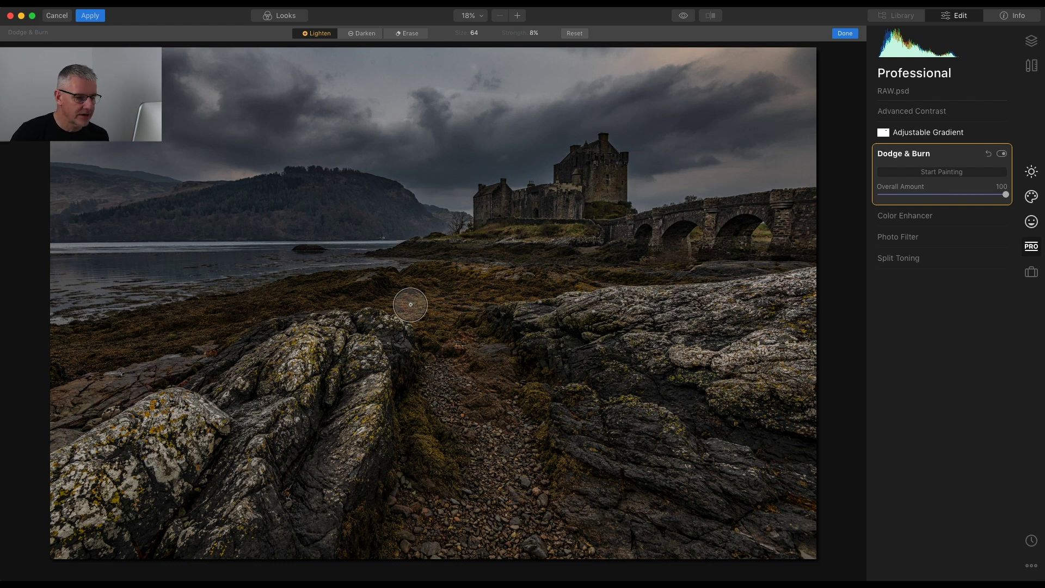
{"action": "left_click_drag", "start_coordinate": [411, 303], "coordinate": [510, 296]}
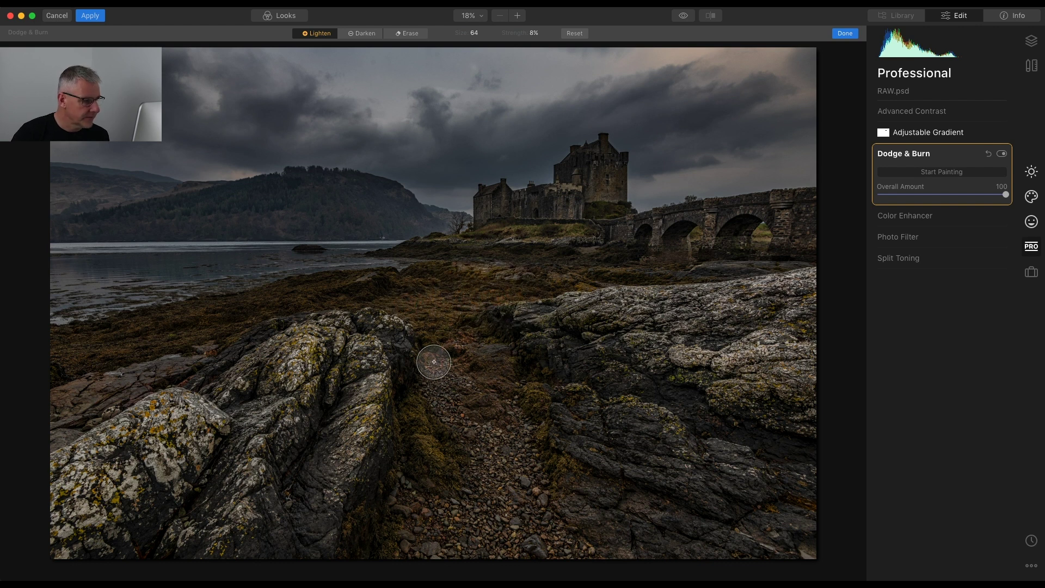
{"action": "mouse_move", "coordinate": [449, 348]}
{"action": "left_mouse_down"}
{"action": "mouse_move", "coordinate": [473, 369]}
{"action": "mouse_move", "coordinate": [535, 395]}
{"action": "mouse_move", "coordinate": [495, 423]}
{"action": "mouse_move", "coordinate": [449, 410]}
{"action": "mouse_move", "coordinate": [408, 413]}
{"action": "mouse_move", "coordinate": [446, 468]}
{"action": "left_mouse_up"}
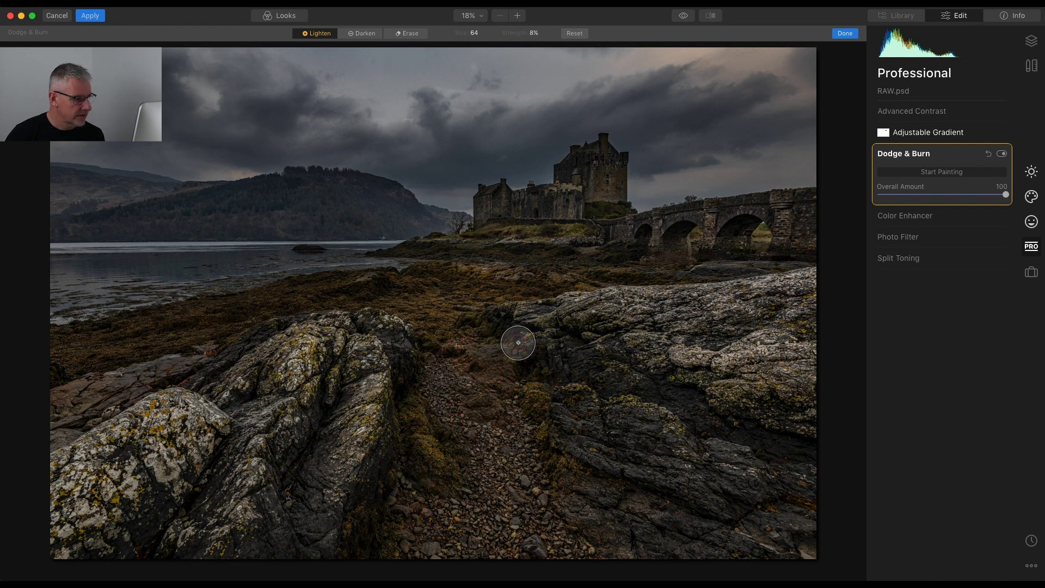
Shrink the brush to 28 and lighten the shoreline in two strokes.
{"action": "key", "text": "bracketleft"}
{"action": "key", "text": "bracketleft"}
{"action": "key", "text": "bracketleft"}
{"action": "key", "text": "bracketleft"}
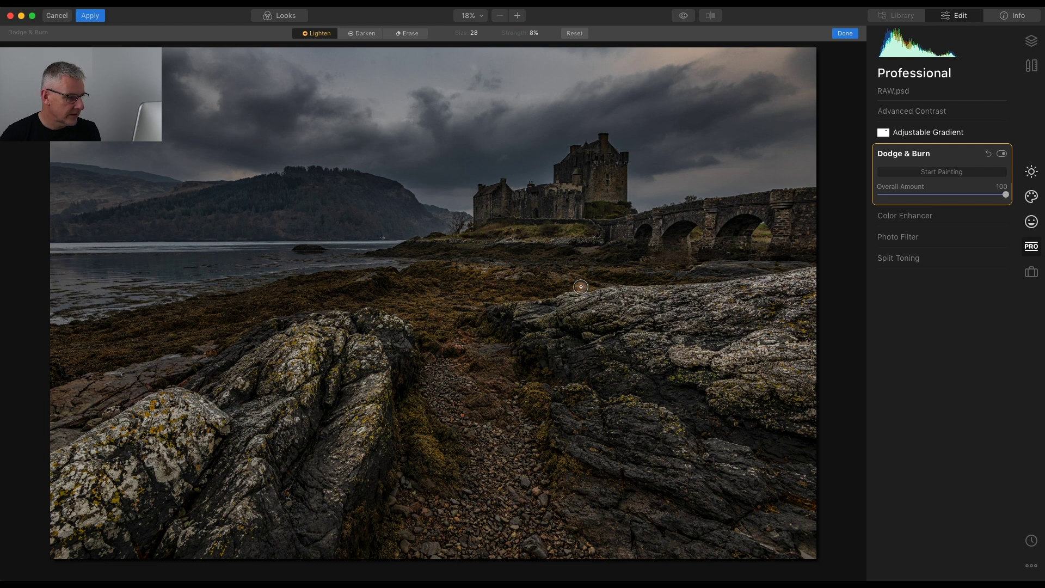
{"action": "mouse_move", "coordinate": [492, 274]}
{"action": "left_mouse_down"}
{"action": "mouse_move", "coordinate": [417, 266]}
{"action": "mouse_move", "coordinate": [333, 279]}
{"action": "mouse_move", "coordinate": [275, 305]}
{"action": "mouse_move", "coordinate": [325, 302]}
{"action": "left_mouse_up"}
{"action": "mouse_move", "coordinate": [217, 305]}
{"action": "left_mouse_down"}
{"action": "mouse_move", "coordinate": [147, 325]}
{"action": "mouse_move", "coordinate": [172, 338]}
{"action": "mouse_move", "coordinate": [206, 332]}
{"action": "mouse_move", "coordinate": [100, 355]}
{"action": "left_mouse_up"}
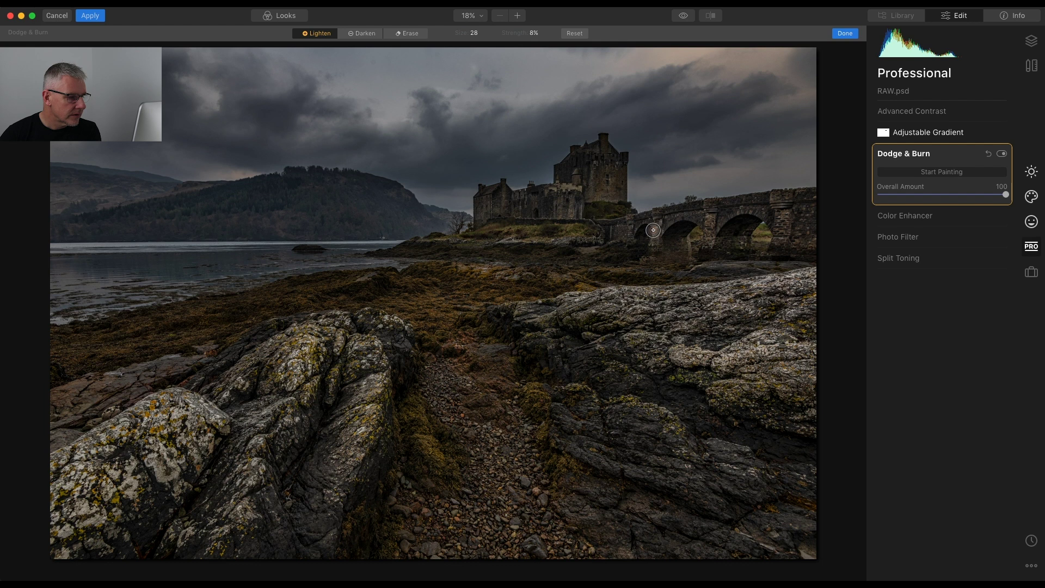
Lighten the bridge arch, castle keep, left tower, middle wall and grass below the castle.
{"action": "mouse_move", "coordinate": [659, 222]}
{"action": "left_mouse_down"}
{"action": "mouse_move", "coordinate": [709, 230]}
{"action": "mouse_move", "coordinate": [630, 225]}
{"action": "mouse_move", "coordinate": [630, 253]}
{"action": "left_mouse_up"}
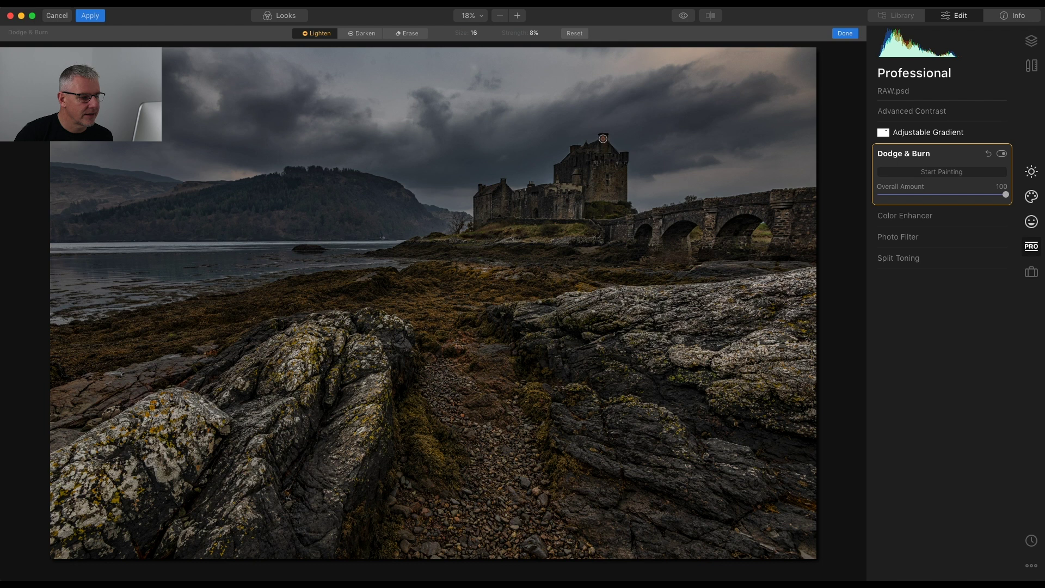
{"action": "mouse_move", "coordinate": [594, 162]}
{"action": "left_mouse_down"}
{"action": "mouse_move", "coordinate": [589, 200]}
{"action": "mouse_move", "coordinate": [596, 163]}
{"action": "mouse_move", "coordinate": [603, 199]}
{"action": "mouse_move", "coordinate": [615, 165]}
{"action": "mouse_move", "coordinate": [618, 199]}
{"action": "mouse_move", "coordinate": [620, 166]}
{"action": "mouse_move", "coordinate": [623, 200]}
{"action": "left_mouse_up"}
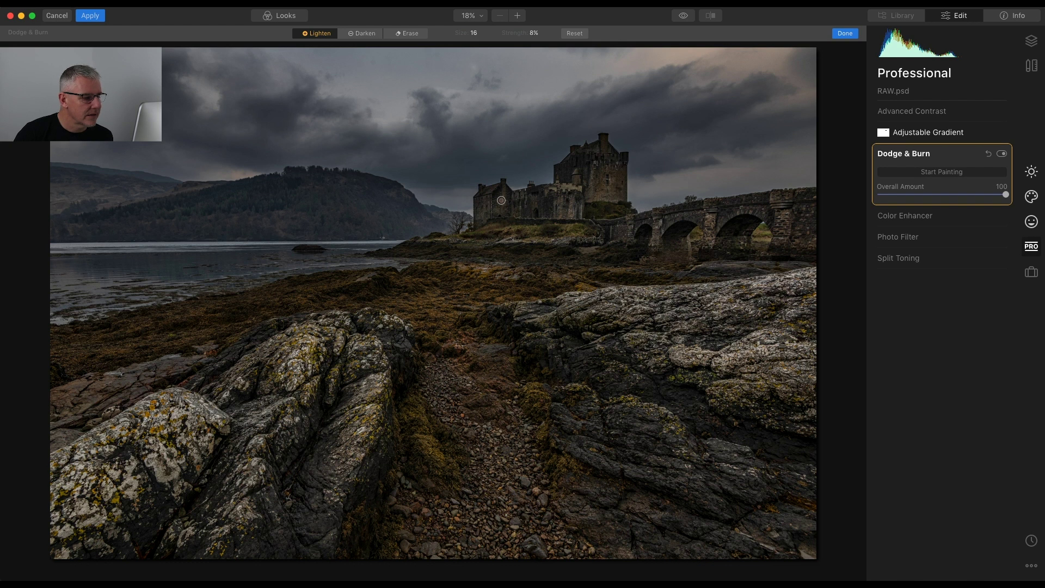
{"action": "mouse_move", "coordinate": [490, 189]}
{"action": "left_mouse_down"}
{"action": "mouse_move", "coordinate": [560, 205]}
{"action": "mouse_move", "coordinate": [555, 189]}
{"action": "mouse_move", "coordinate": [577, 187]}
{"action": "left_mouse_up"}
{"action": "mouse_move", "coordinate": [459, 237]}
{"action": "left_mouse_down"}
{"action": "mouse_move", "coordinate": [573, 230]}
{"action": "mouse_move", "coordinate": [420, 241]}
{"action": "mouse_move", "coordinate": [624, 240]}
{"action": "left_mouse_up"}
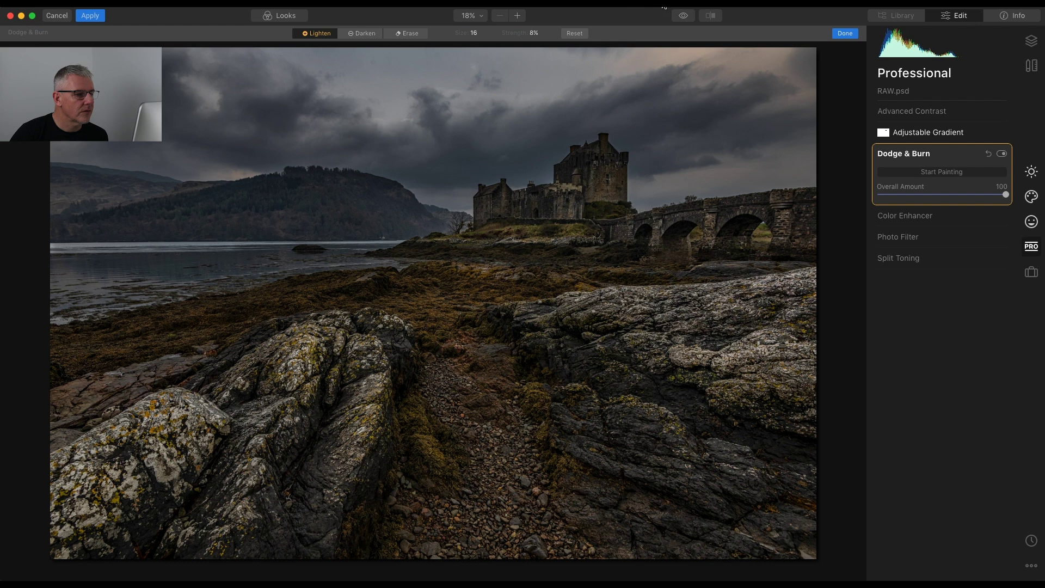
{"action": "left_click", "coordinate": [846, 34]}
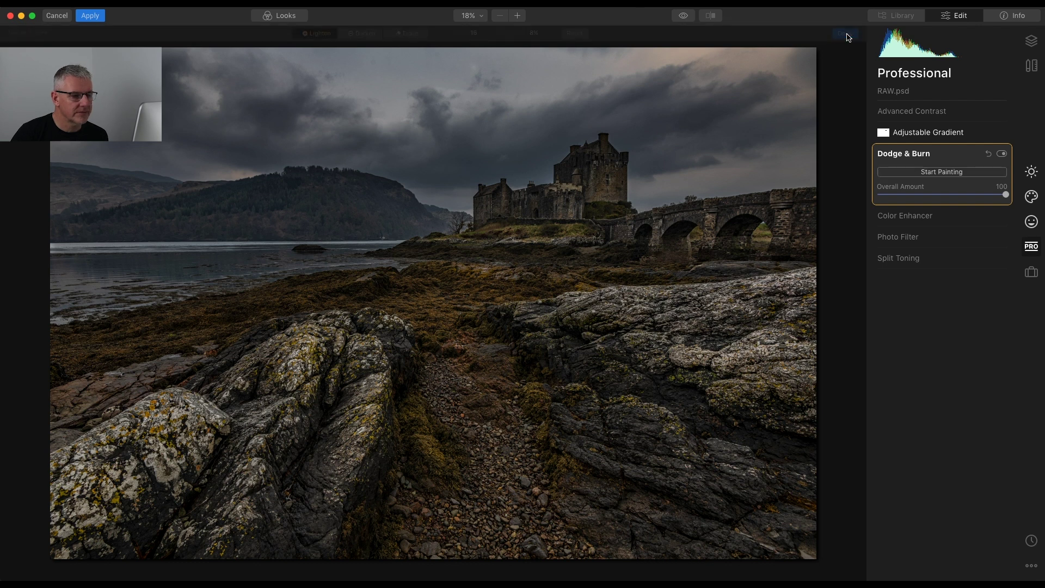
{"action": "left_click", "coordinate": [711, 15]}
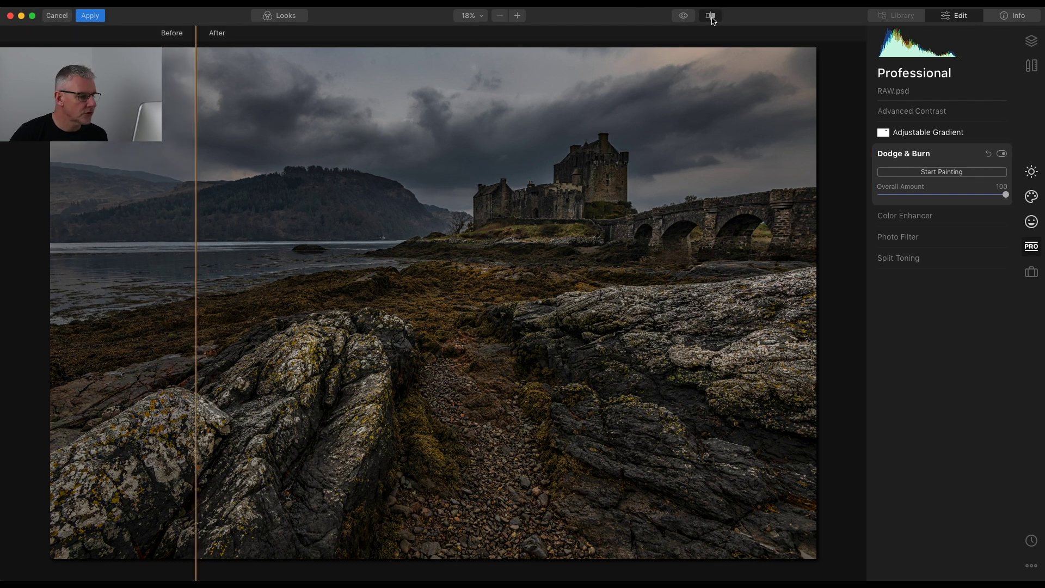
{"action": "left_click_drag", "start_coordinate": [197, 293], "coordinate": [128, 284]}
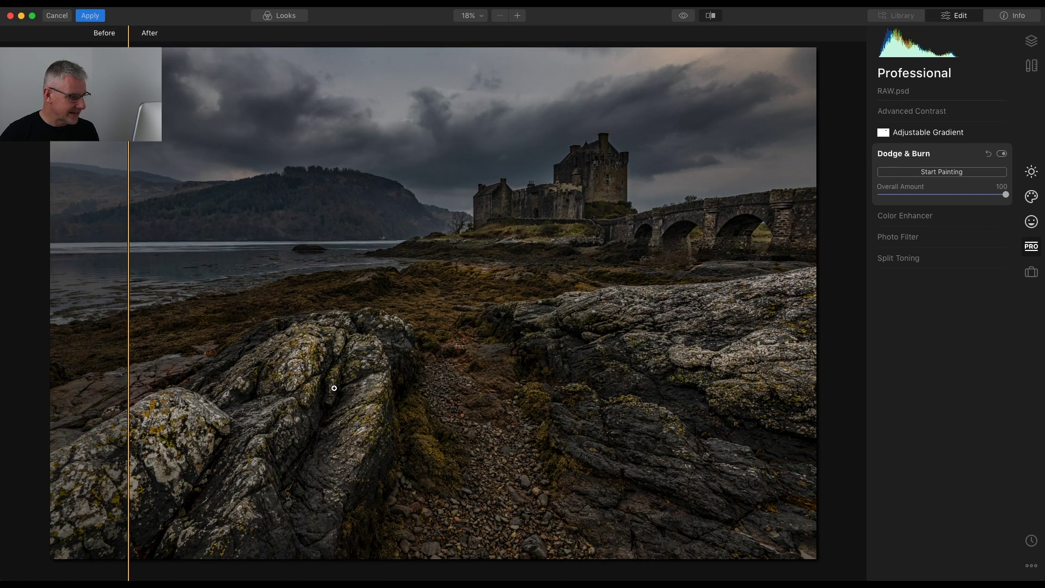
{"action": "left_click", "coordinate": [710, 18]}
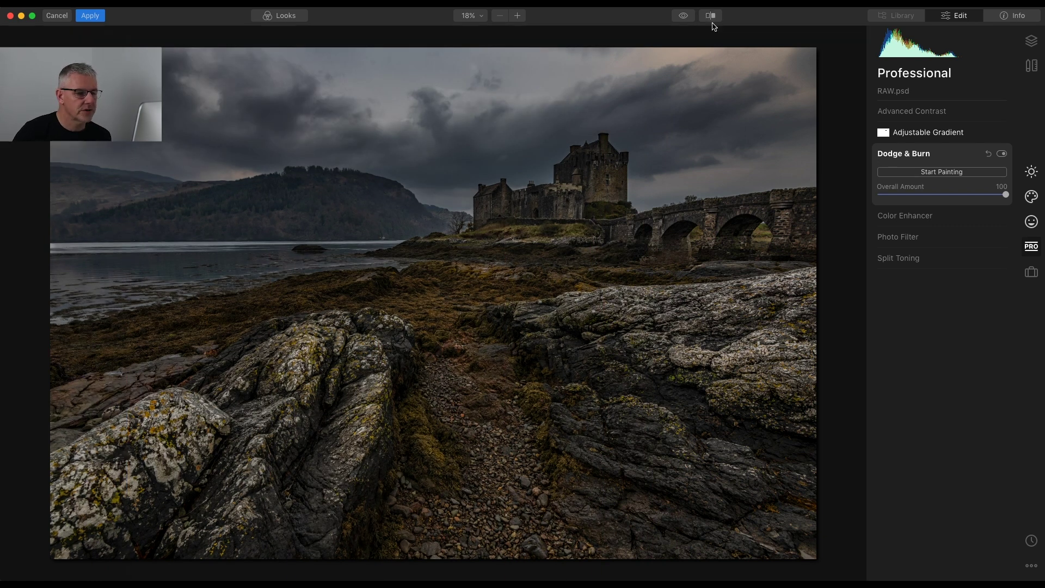
Resume painting with the Lighten brush, lowering its strength to 4%.
{"action": "left_click", "coordinate": [940, 173]}
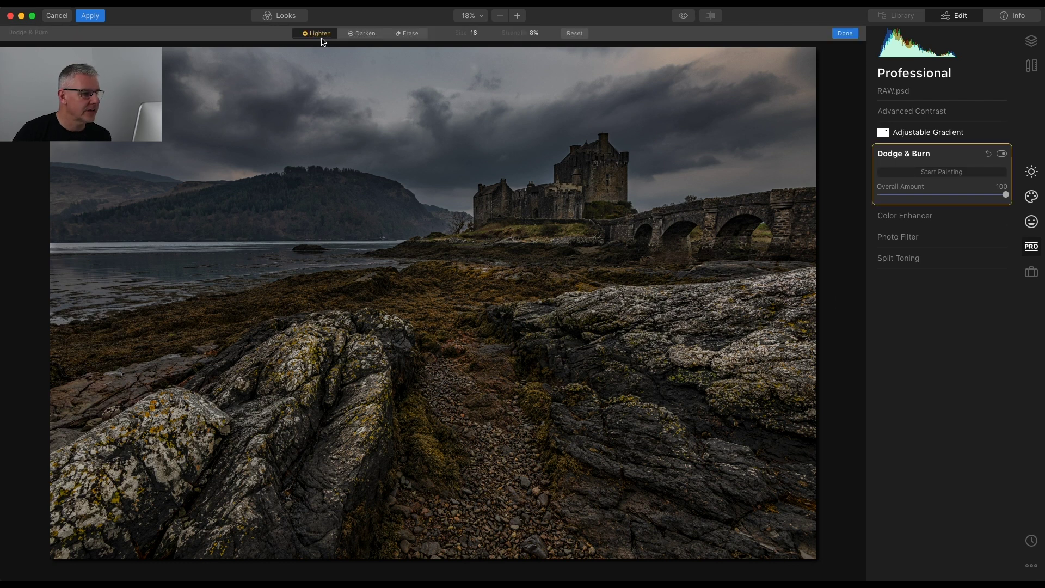
{"action": "left_click", "coordinate": [410, 34]}
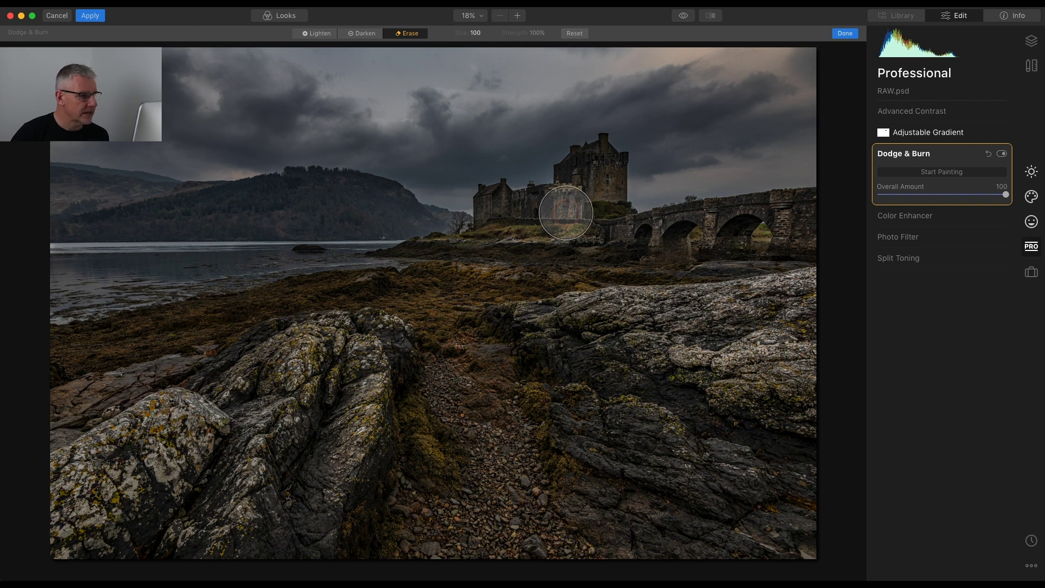
{"action": "left_click", "coordinate": [320, 33]}
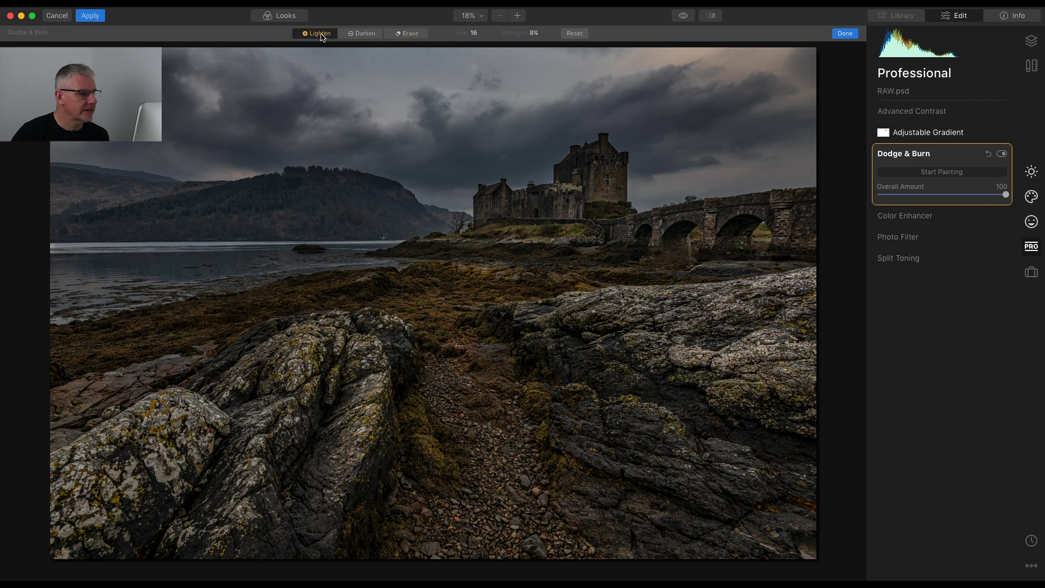
{"action": "left_click", "coordinate": [541, 35]}
{"action": "left_click_drag", "start_coordinate": [539, 46], "coordinate": [537, 47]}
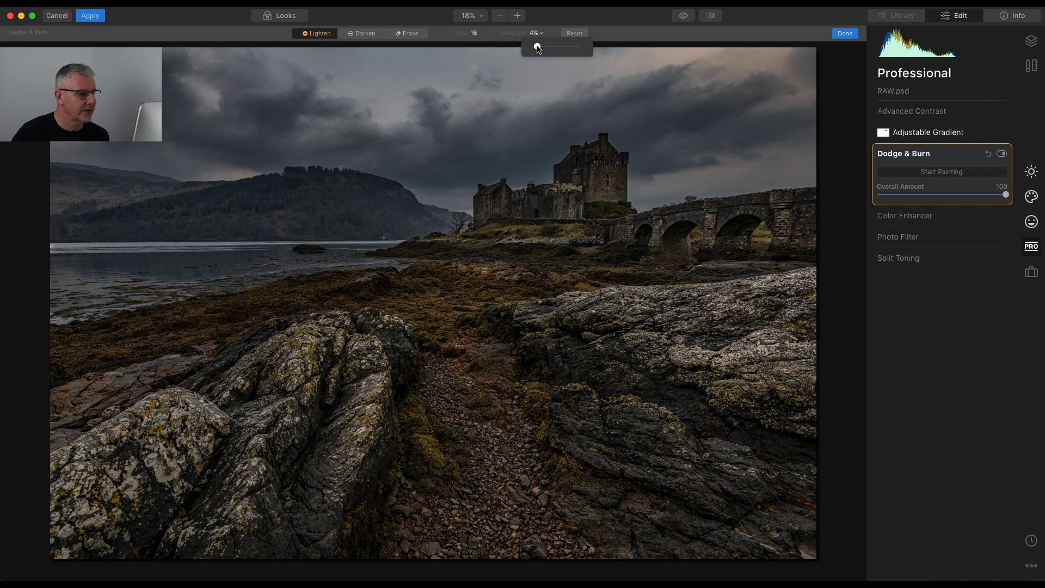
Faintly lighten the left rocks at 4% strength.
{"action": "left_click", "coordinate": [342, 333]}
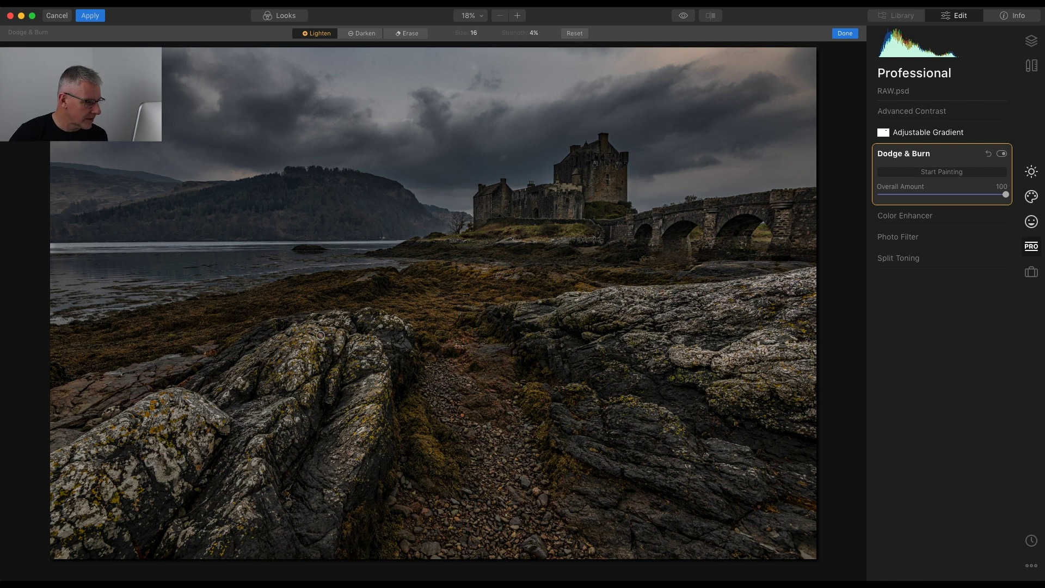
{"action": "mouse_move", "coordinate": [311, 344]}
{"action": "left_mouse_down"}
{"action": "mouse_move", "coordinate": [297, 376]}
{"action": "mouse_move", "coordinate": [281, 371]}
{"action": "left_mouse_up"}
{"action": "mouse_move", "coordinate": [372, 374]}
{"action": "left_mouse_down"}
{"action": "mouse_move", "coordinate": [380, 381]}
{"action": "mouse_move", "coordinate": [363, 391]}
{"action": "mouse_move", "coordinate": [372, 406]}
{"action": "left_mouse_up"}
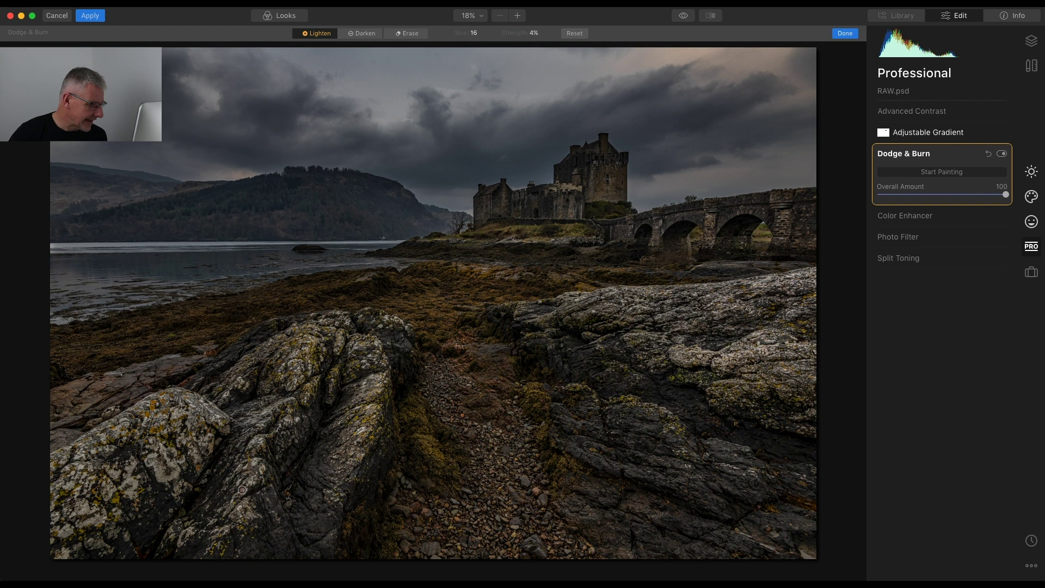
Enlarge the brush to 76 and lighten the lower pebbles and lower-right rocks.
{"action": "key", "text": "bracketright"}
{"action": "key", "text": "bracketright"}
{"action": "key", "text": "bracketright"}
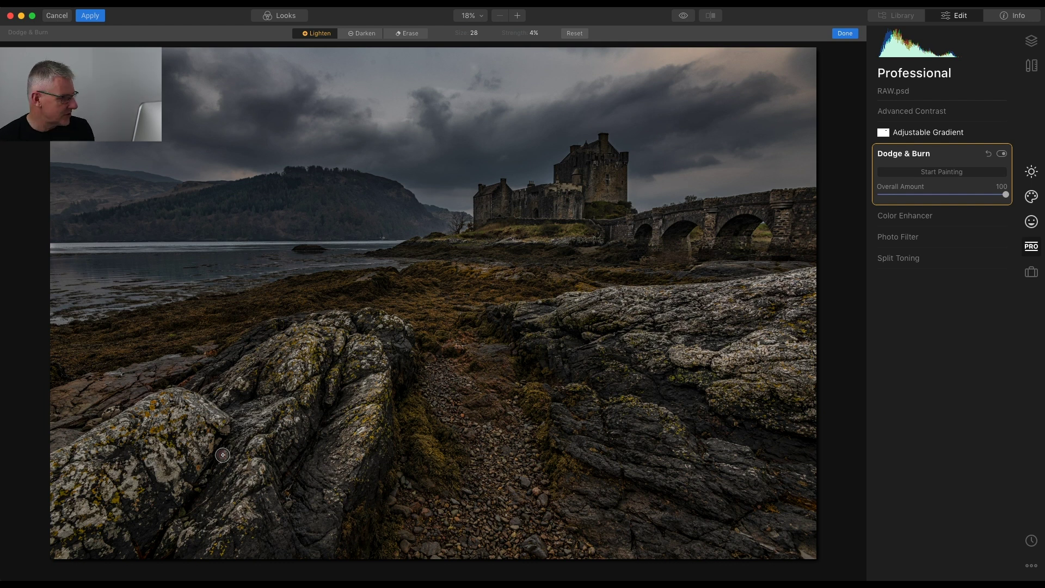
{"action": "key", "text": "bracketright"}
{"action": "key", "text": "bracketright"}
{"action": "key", "text": "bracketright"}
{"action": "key", "text": "bracketright"}
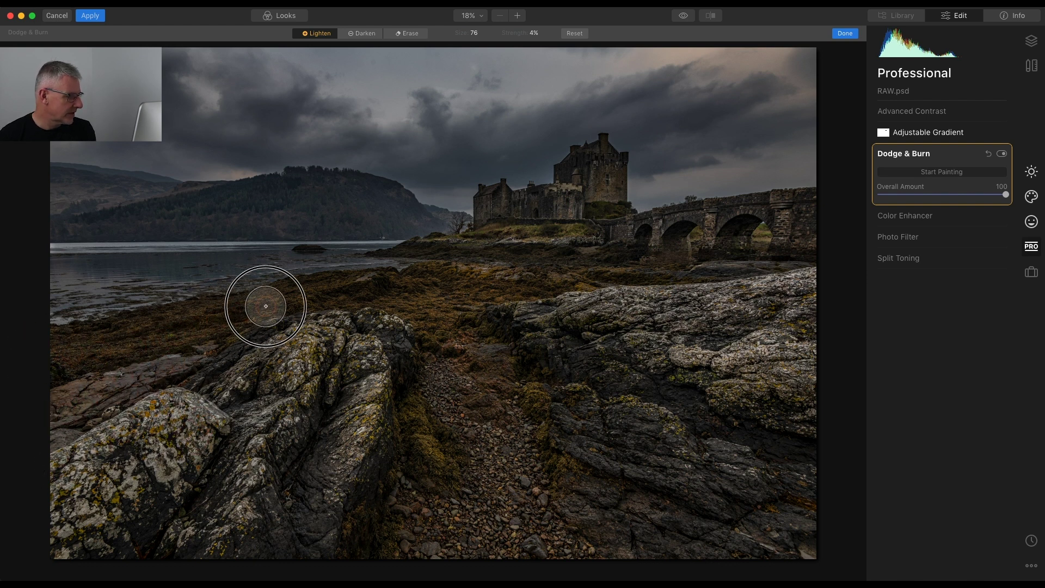
{"action": "mouse_move", "coordinate": [502, 448]}
{"action": "left_mouse_down"}
{"action": "mouse_move", "coordinate": [549, 536]}
{"action": "mouse_move", "coordinate": [492, 449]}
{"action": "mouse_move", "coordinate": [505, 488]}
{"action": "mouse_move", "coordinate": [434, 536]}
{"action": "mouse_move", "coordinate": [553, 542]}
{"action": "mouse_move", "coordinate": [525, 468]}
{"action": "mouse_move", "coordinate": [433, 363]}
{"action": "mouse_move", "coordinate": [501, 403]}
{"action": "left_mouse_up"}
{"action": "mouse_move", "coordinate": [580, 431]}
{"action": "left_mouse_down"}
{"action": "mouse_move", "coordinate": [653, 462]}
{"action": "mouse_move", "coordinate": [705, 508]}
{"action": "left_mouse_up"}
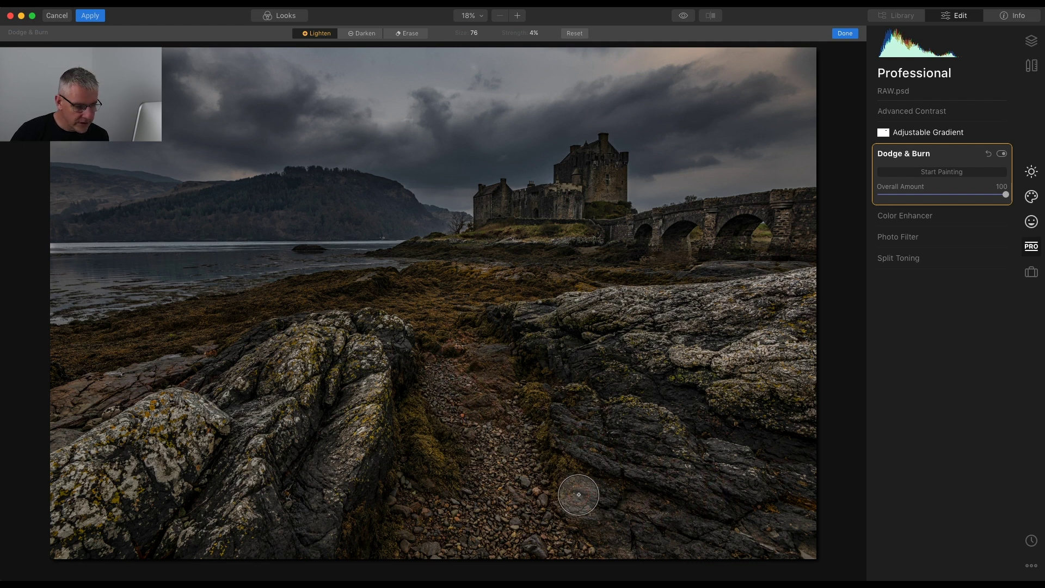
{"action": "left_click_drag", "start_coordinate": [576, 495], "coordinate": [735, 540]}
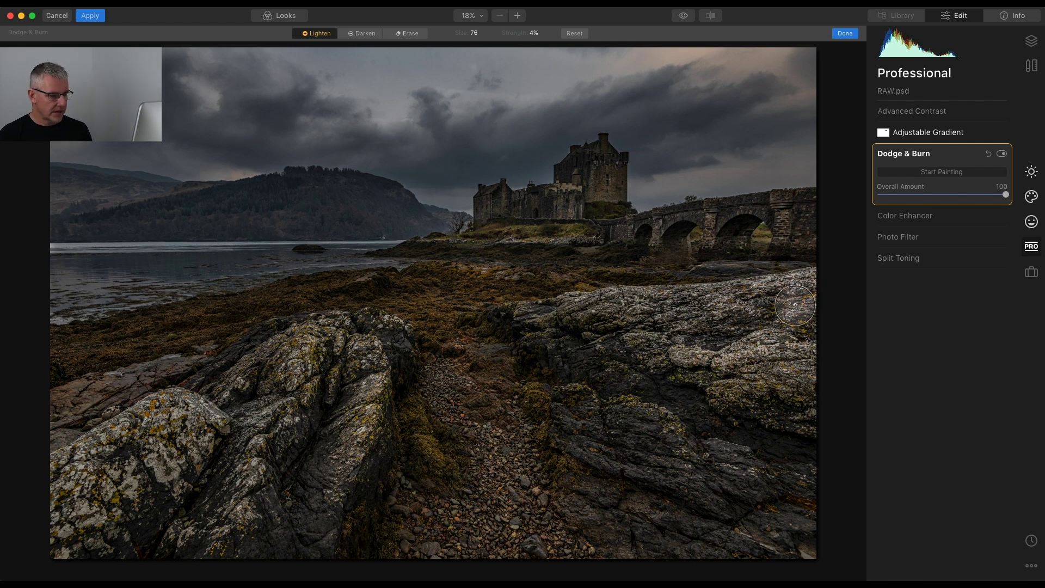
Erase some dodging on the right-hand rocks, then return to Lighten at size 28.
{"action": "left_click", "coordinate": [400, 35]}
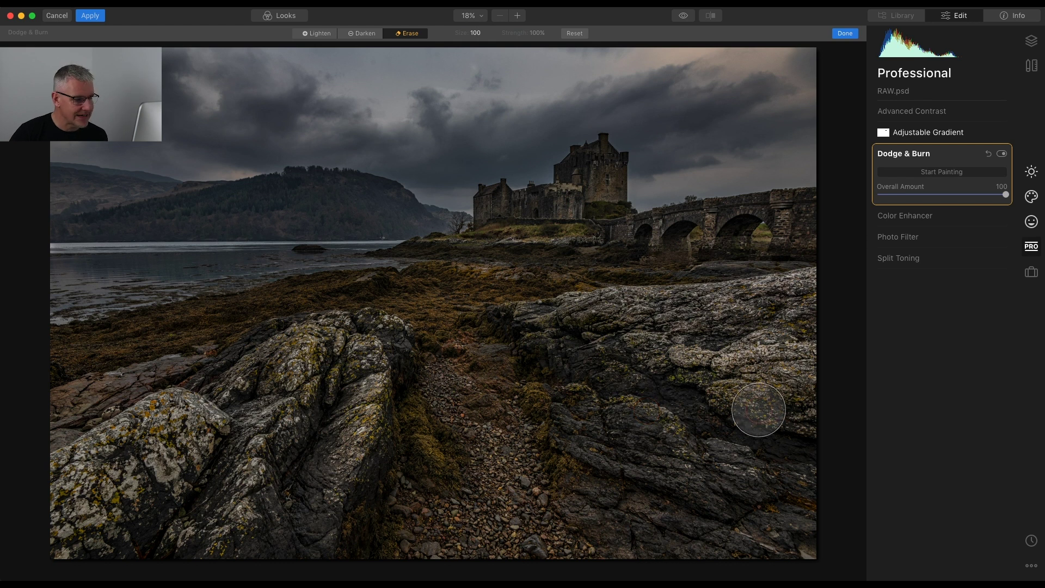
{"action": "left_click", "coordinate": [321, 34]}
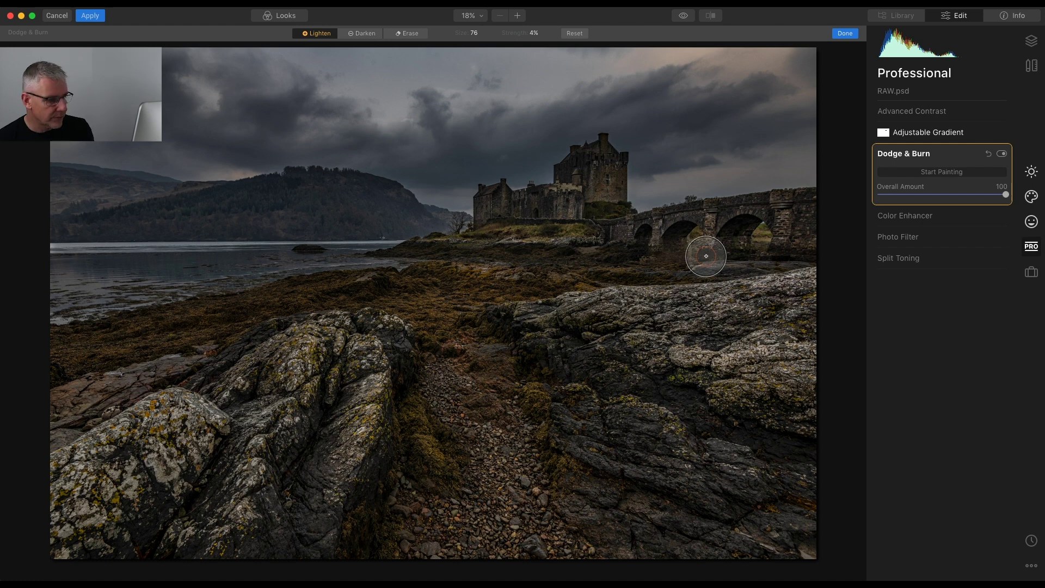
{"action": "key", "text": "bracketleft"}
{"action": "key", "text": "bracketleft"}
{"action": "key", "text": "bracketleft"}
{"action": "key", "text": "bracketleft"}
{"action": "key", "text": "bracketleft"}
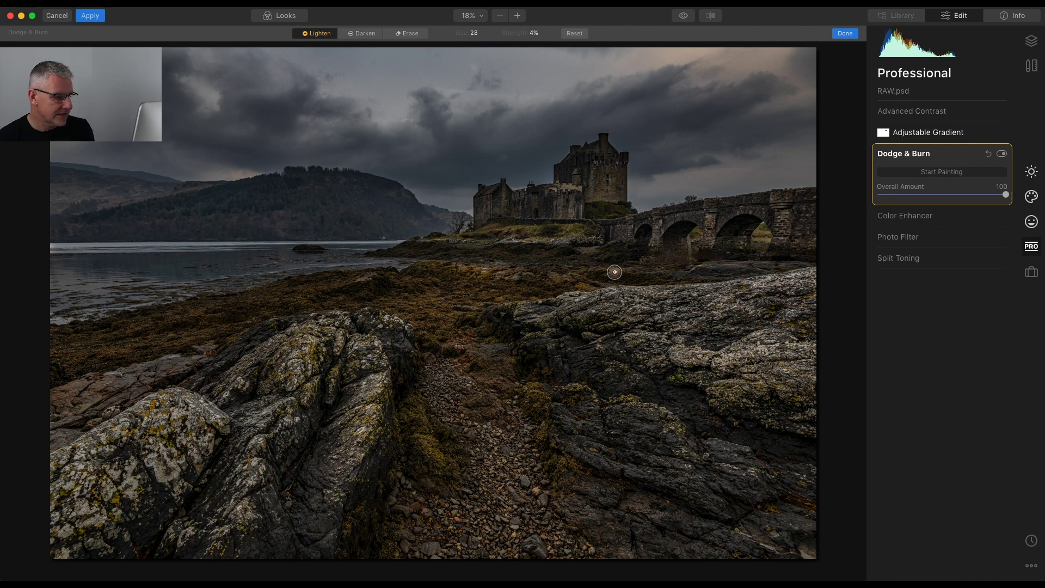